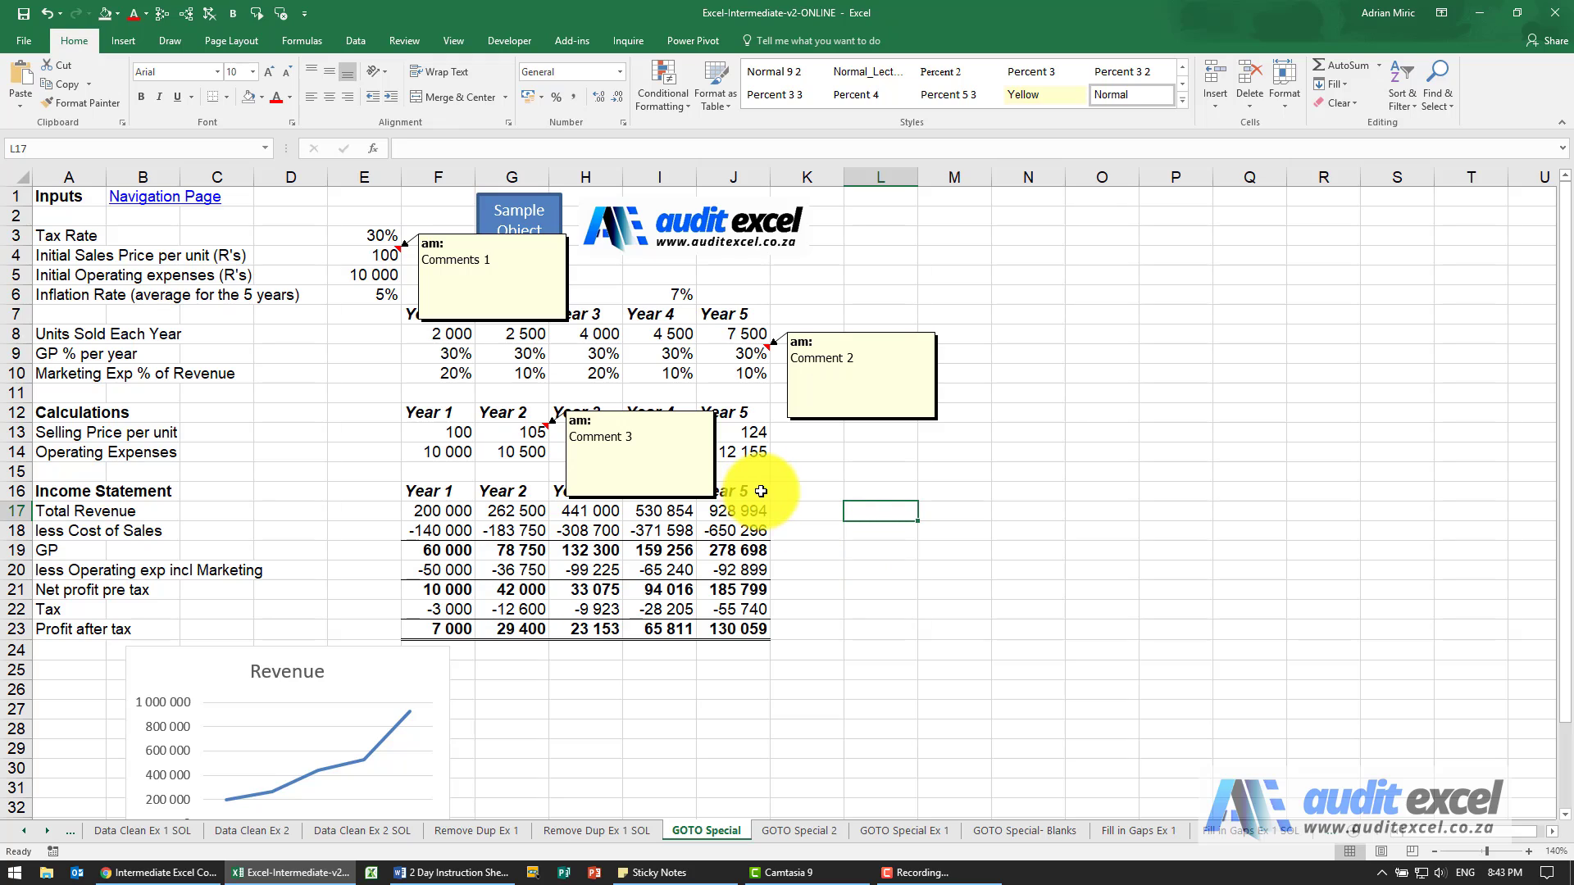
- Open Go To Special and choose the Comments option to target E4, J9 and G13
left_click(736, 515)
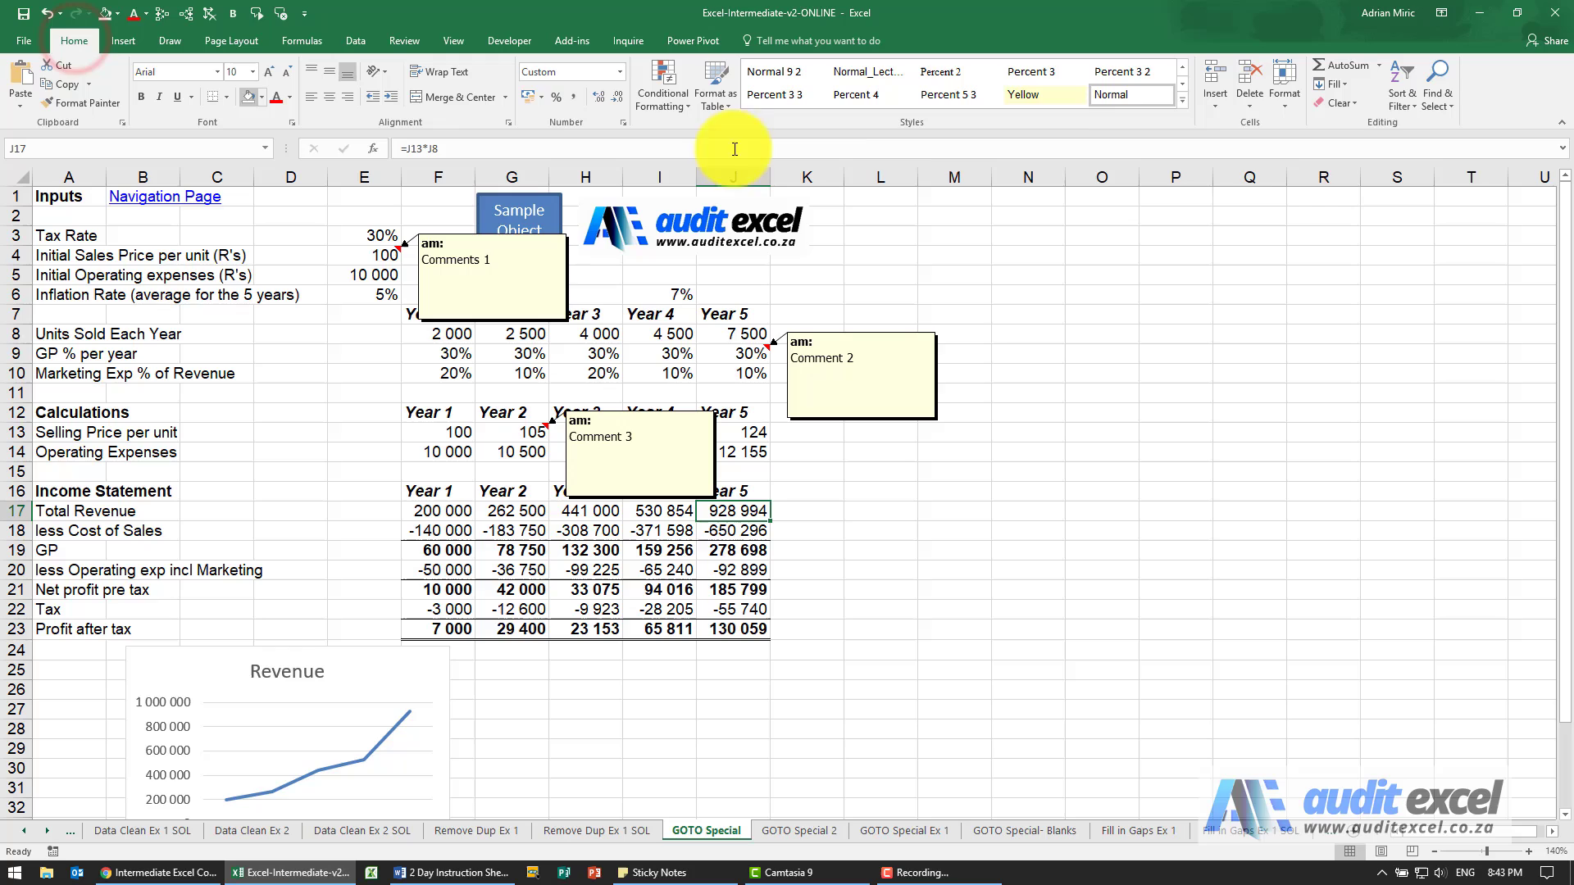
left_click(1431, 105)
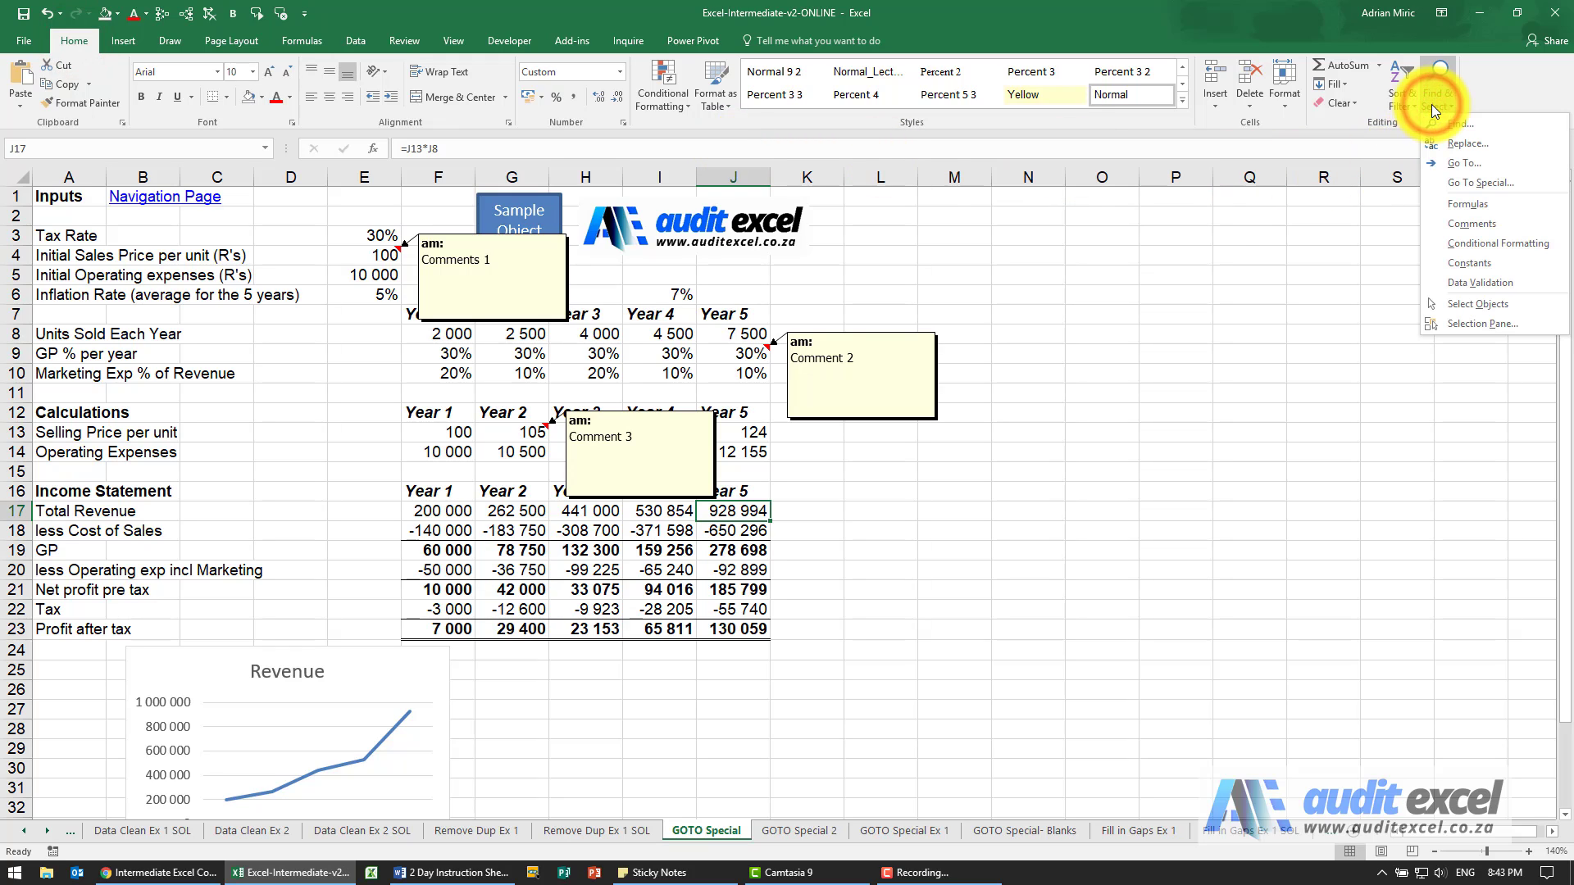
left_click(1474, 182)
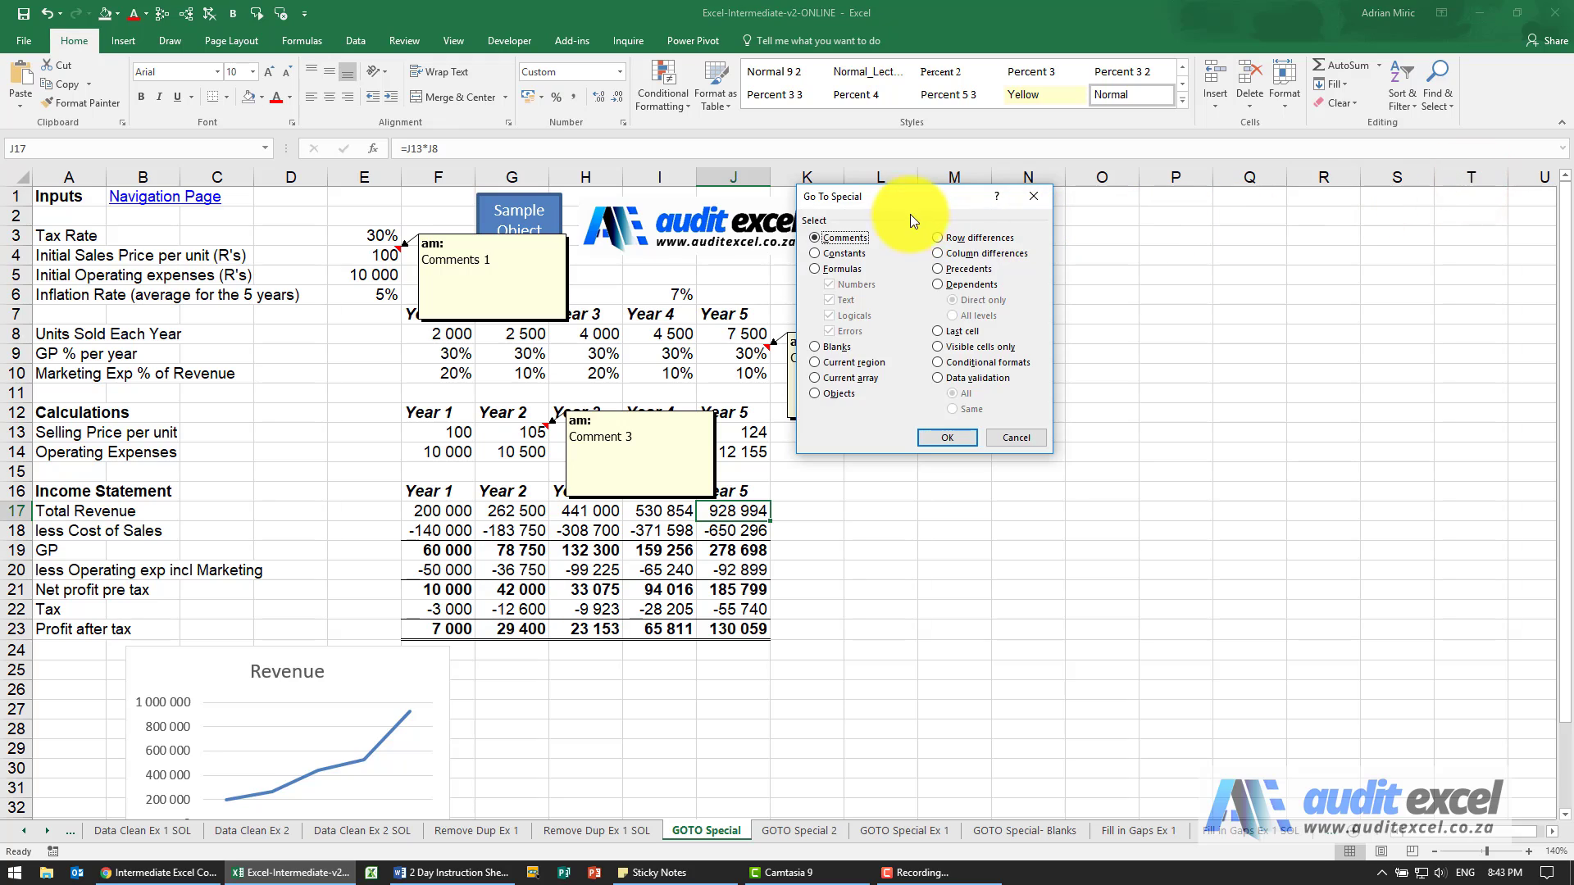
left_click_drag(899, 202, 970, 189)
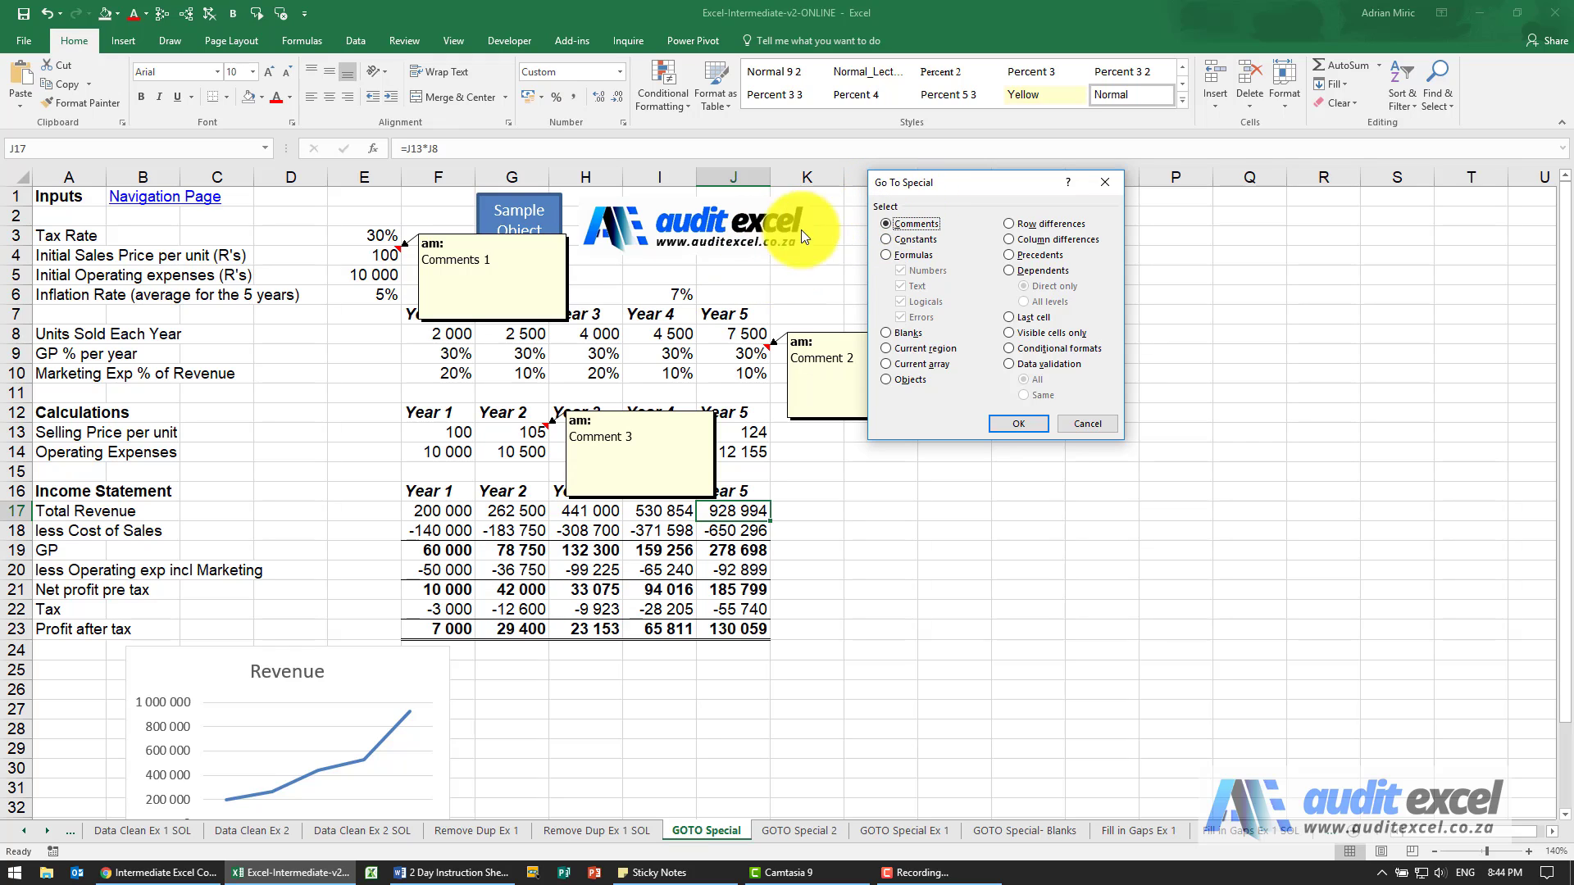
left_click(892, 222)
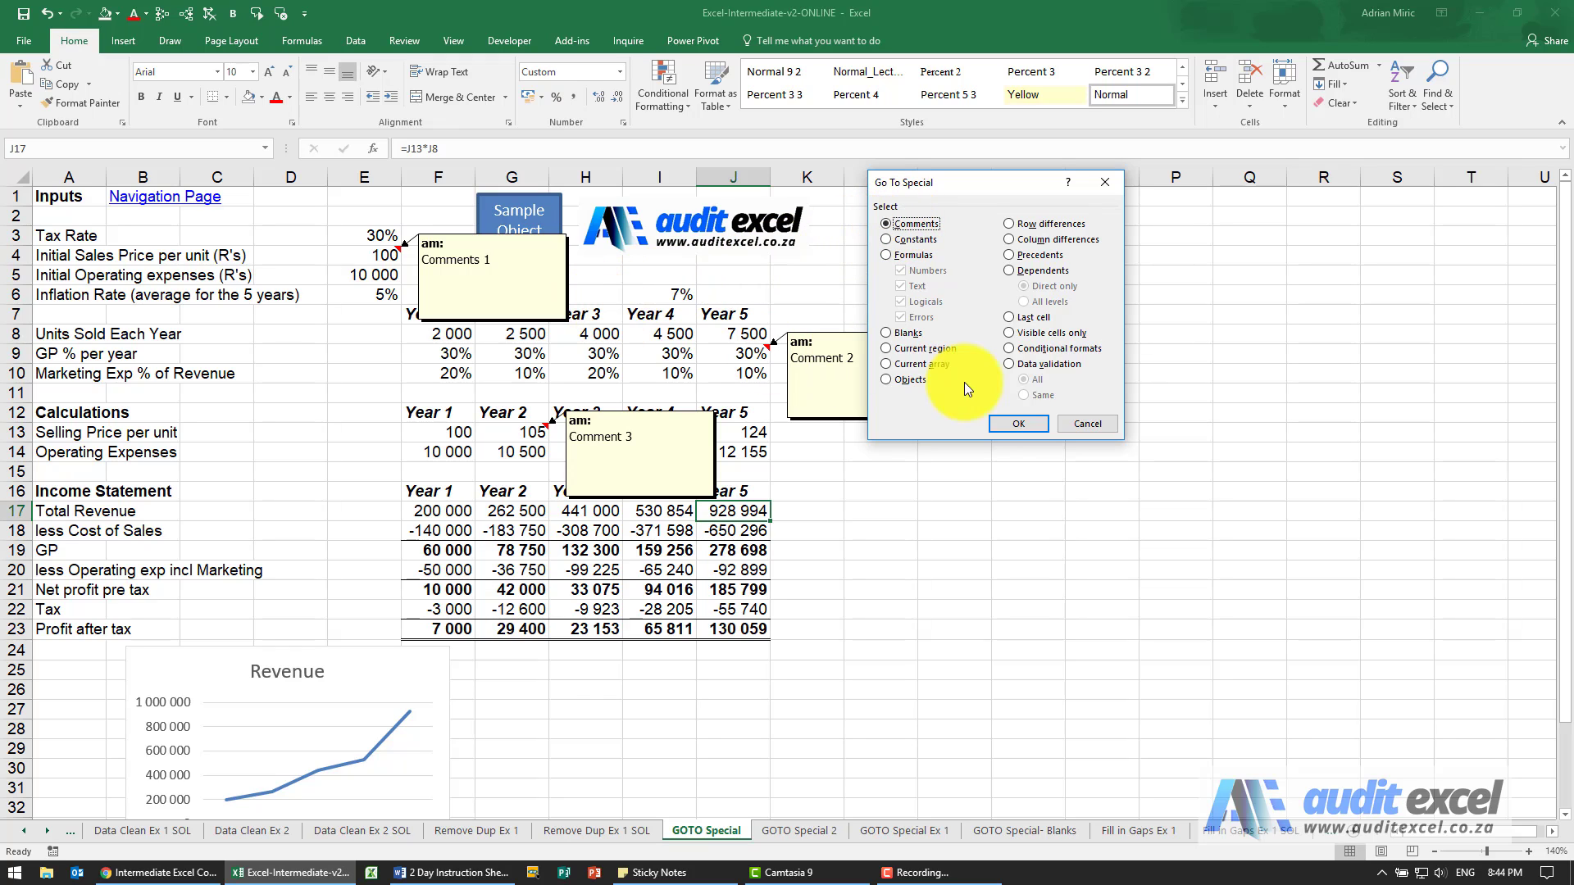
- Select the commented cells E4, J9 and G13, clear their comments, then deselect
left_click(1017, 423)
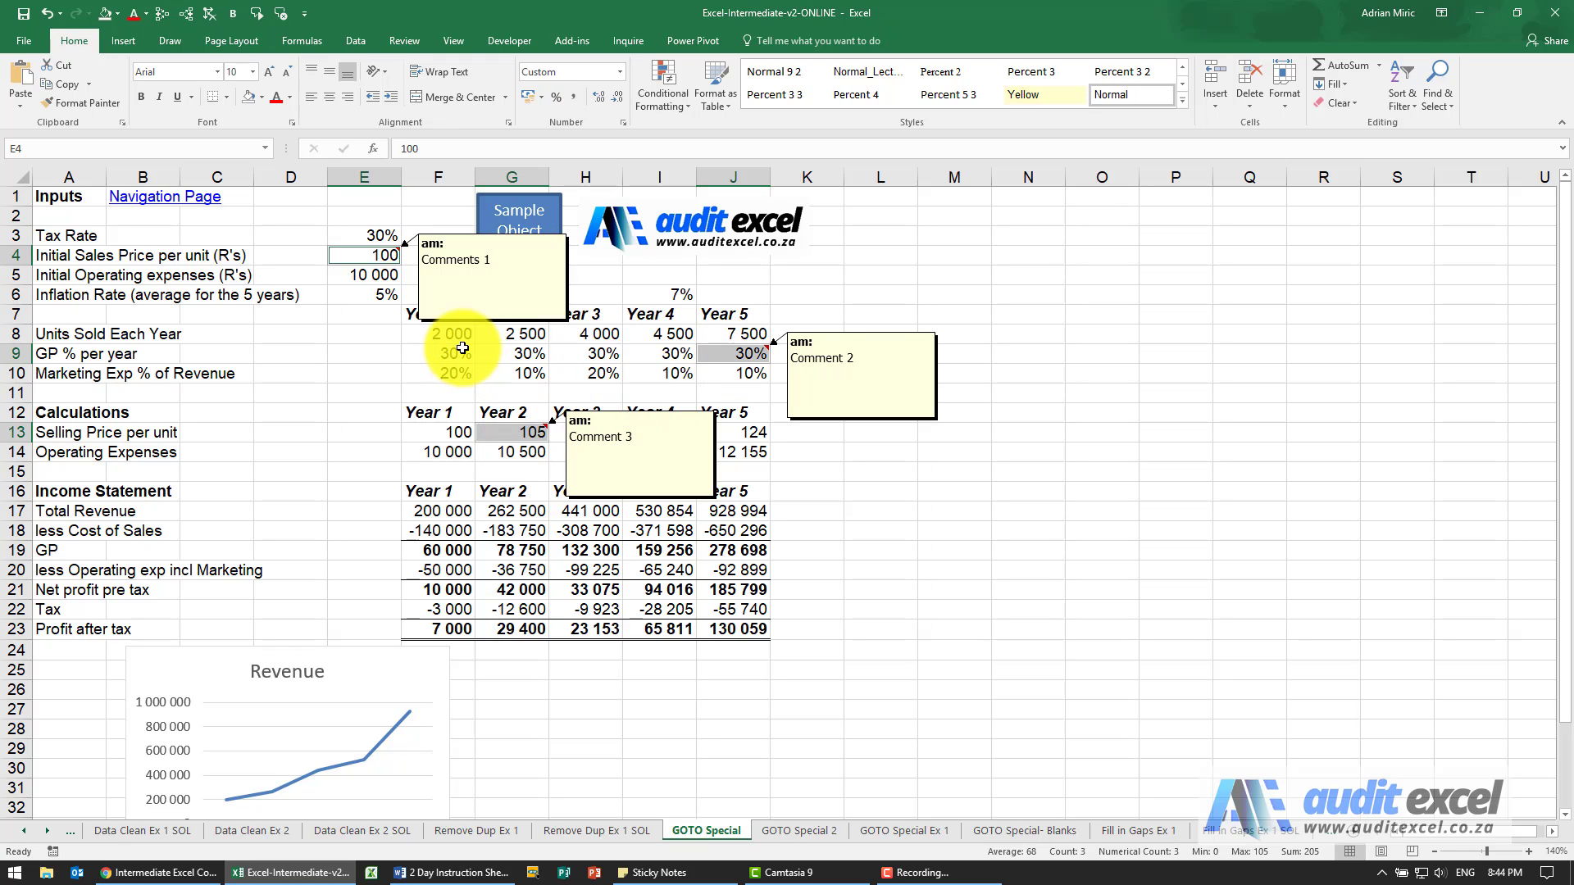
left_click(1337, 105)
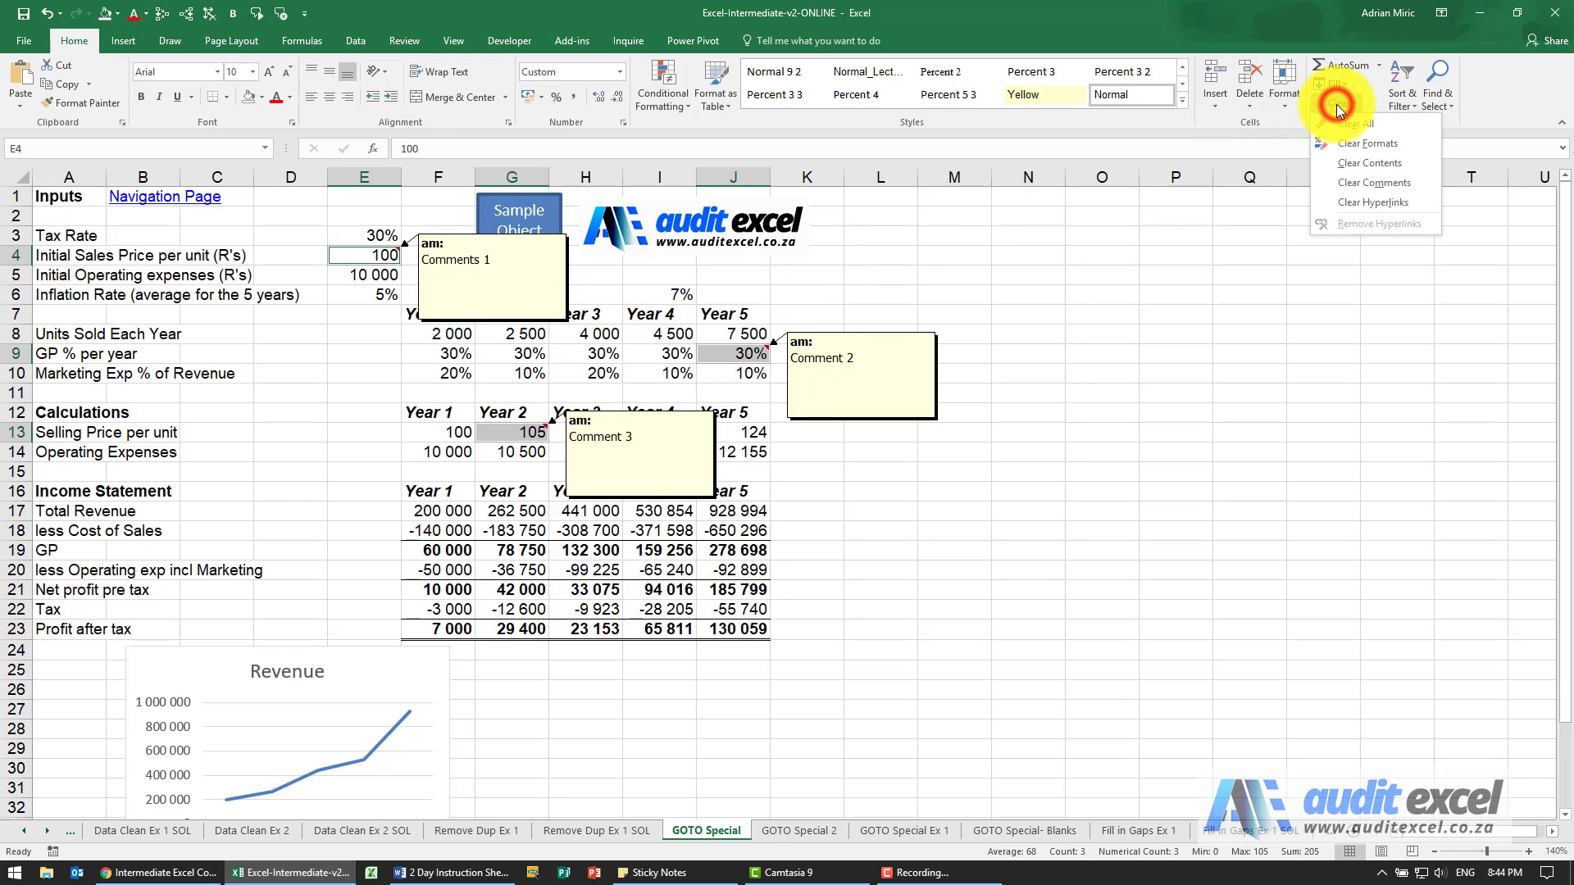
left_click(1384, 182)
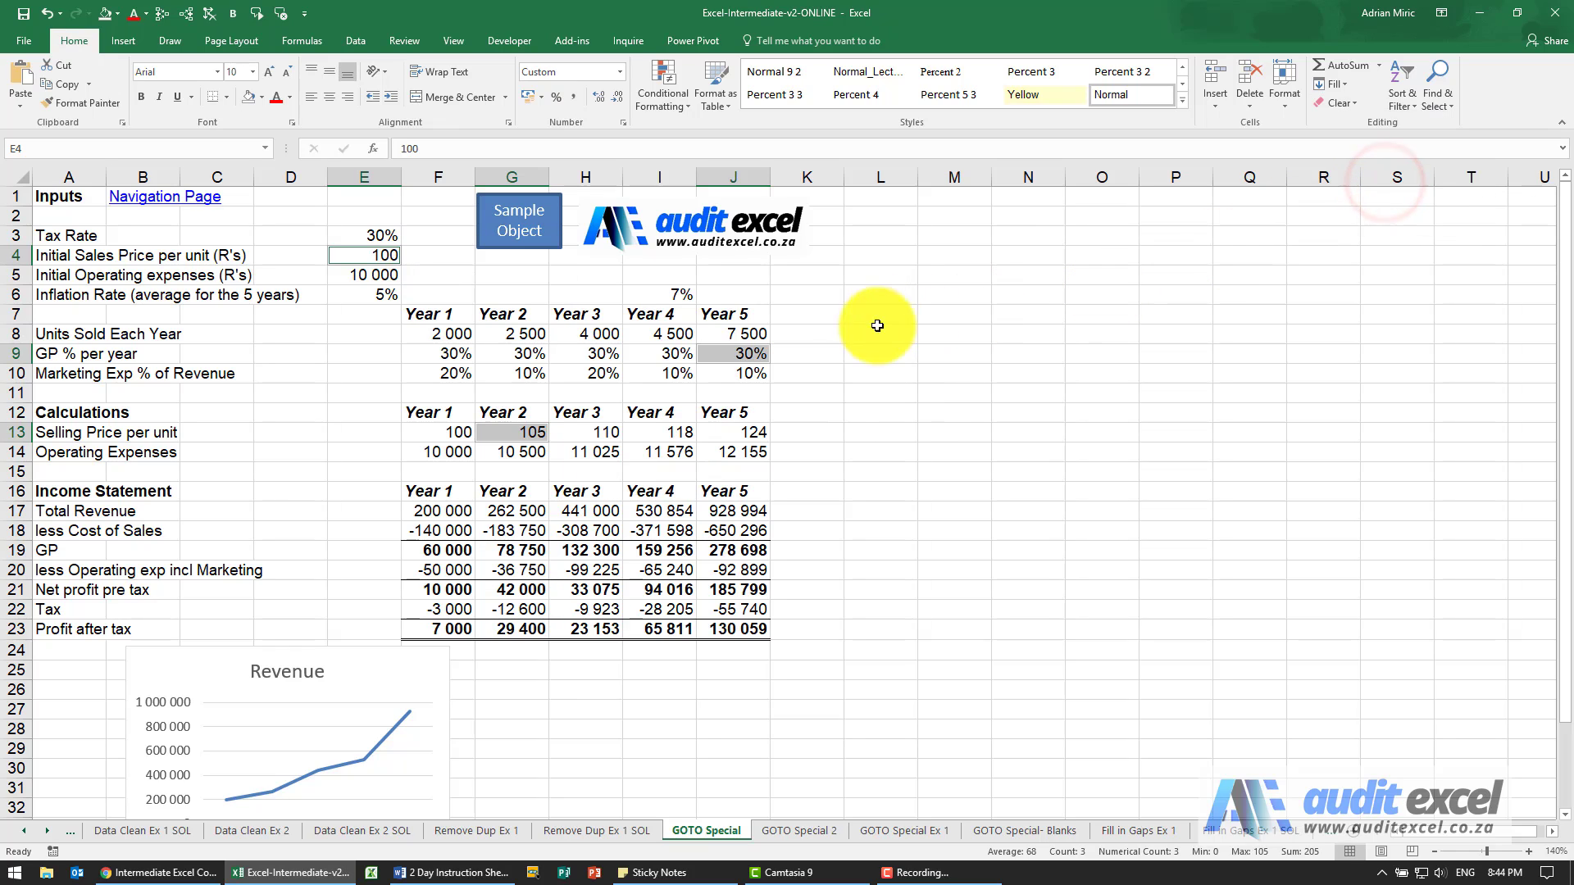
left_click(597, 338)
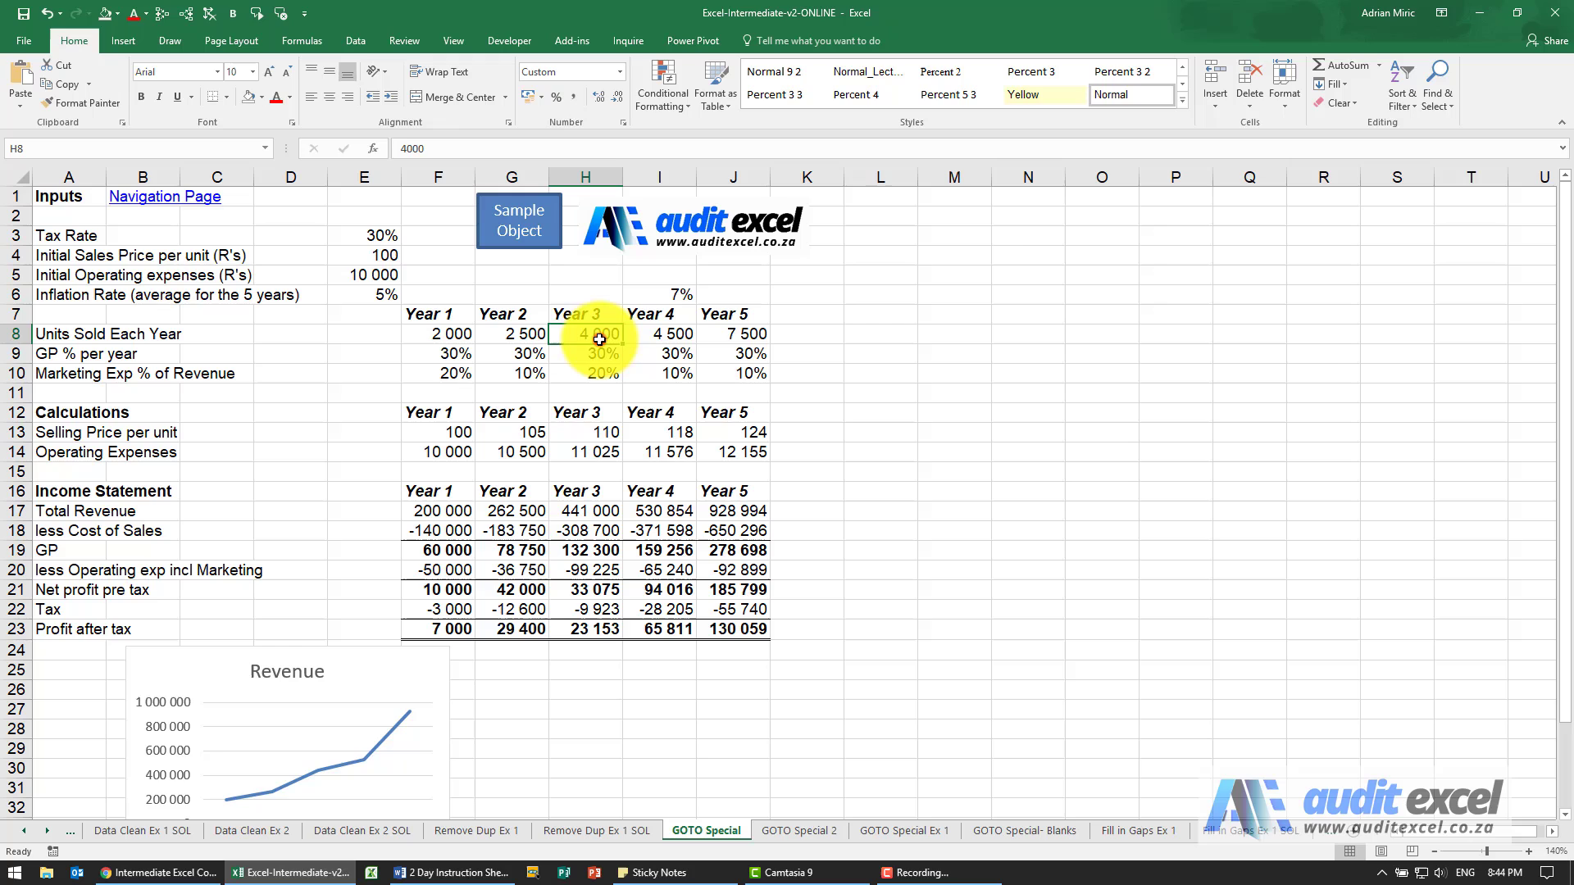
- Select all objects via Go To Special and delete the Sample Object shape, logo and Revenue chart
left_click(1427, 97)
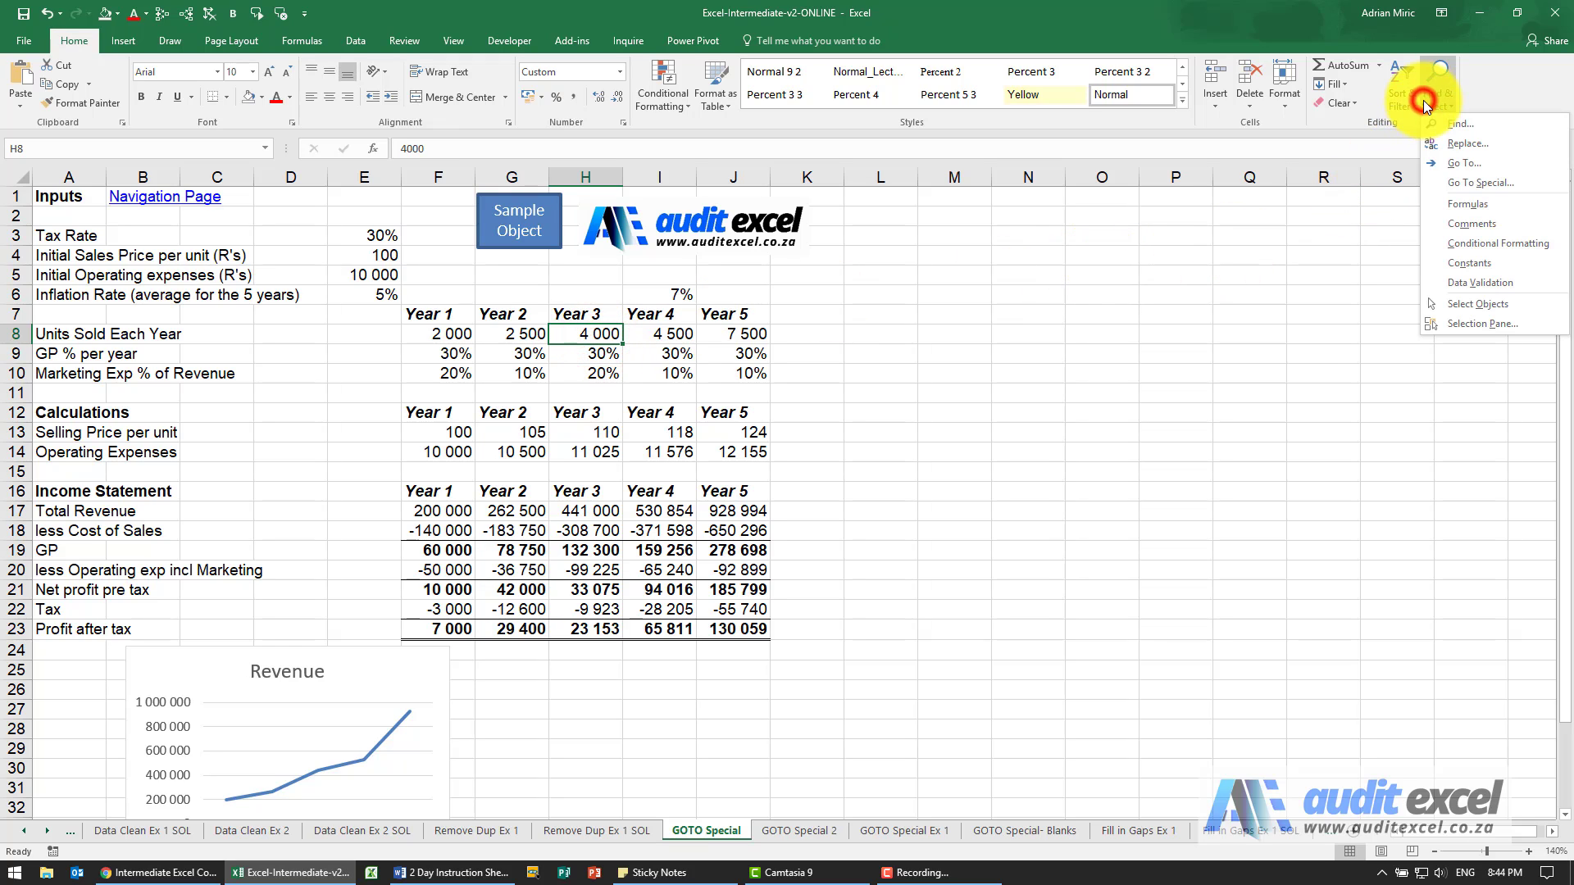
left_click(1471, 182)
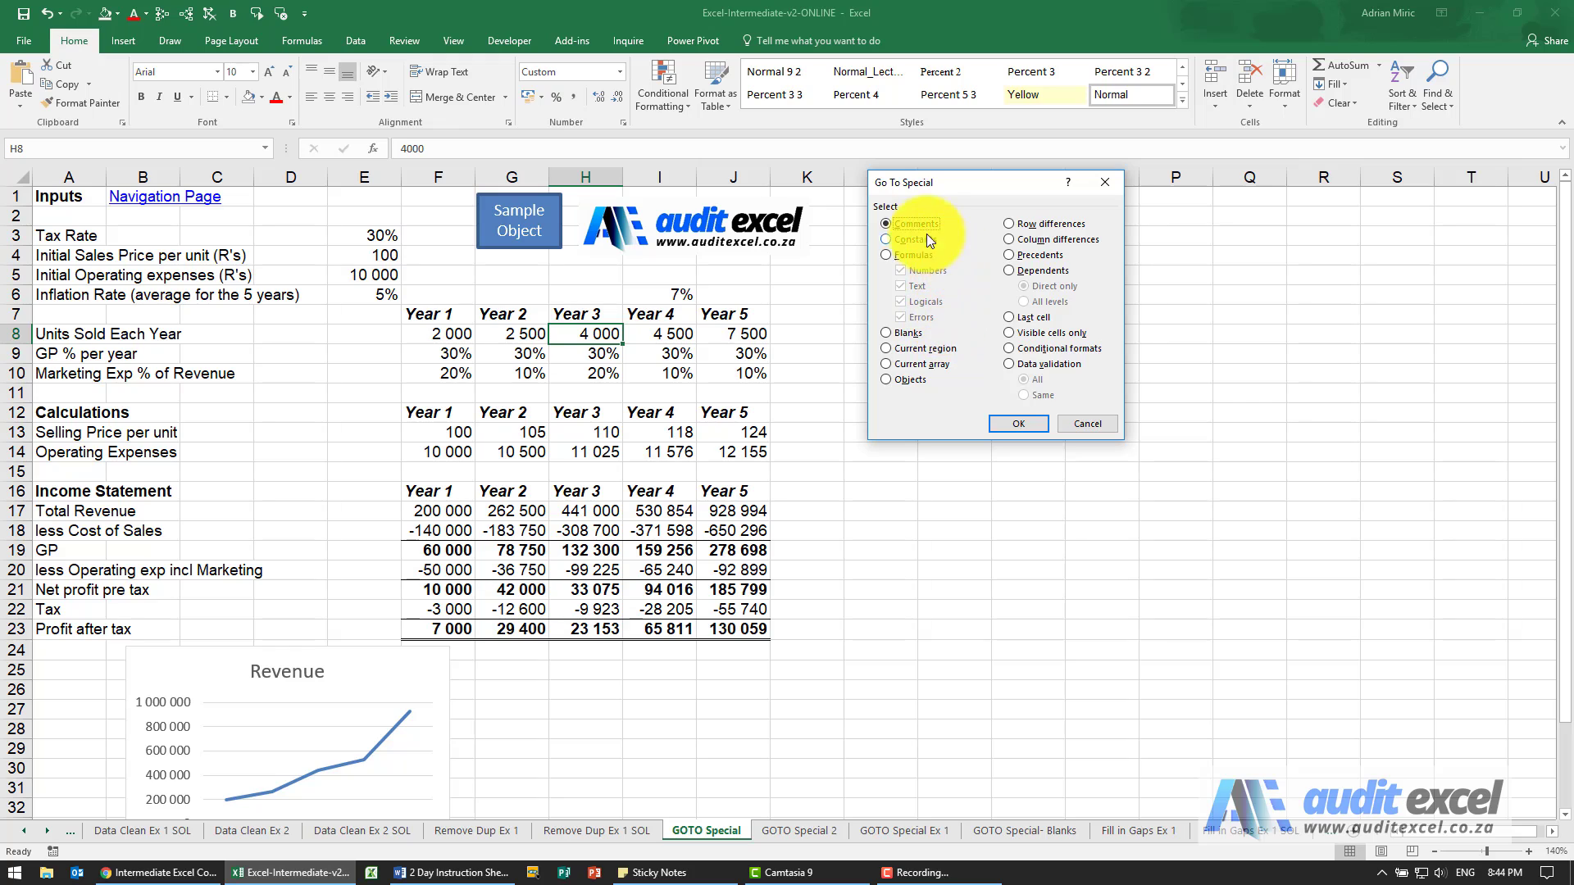
left_click(888, 381)
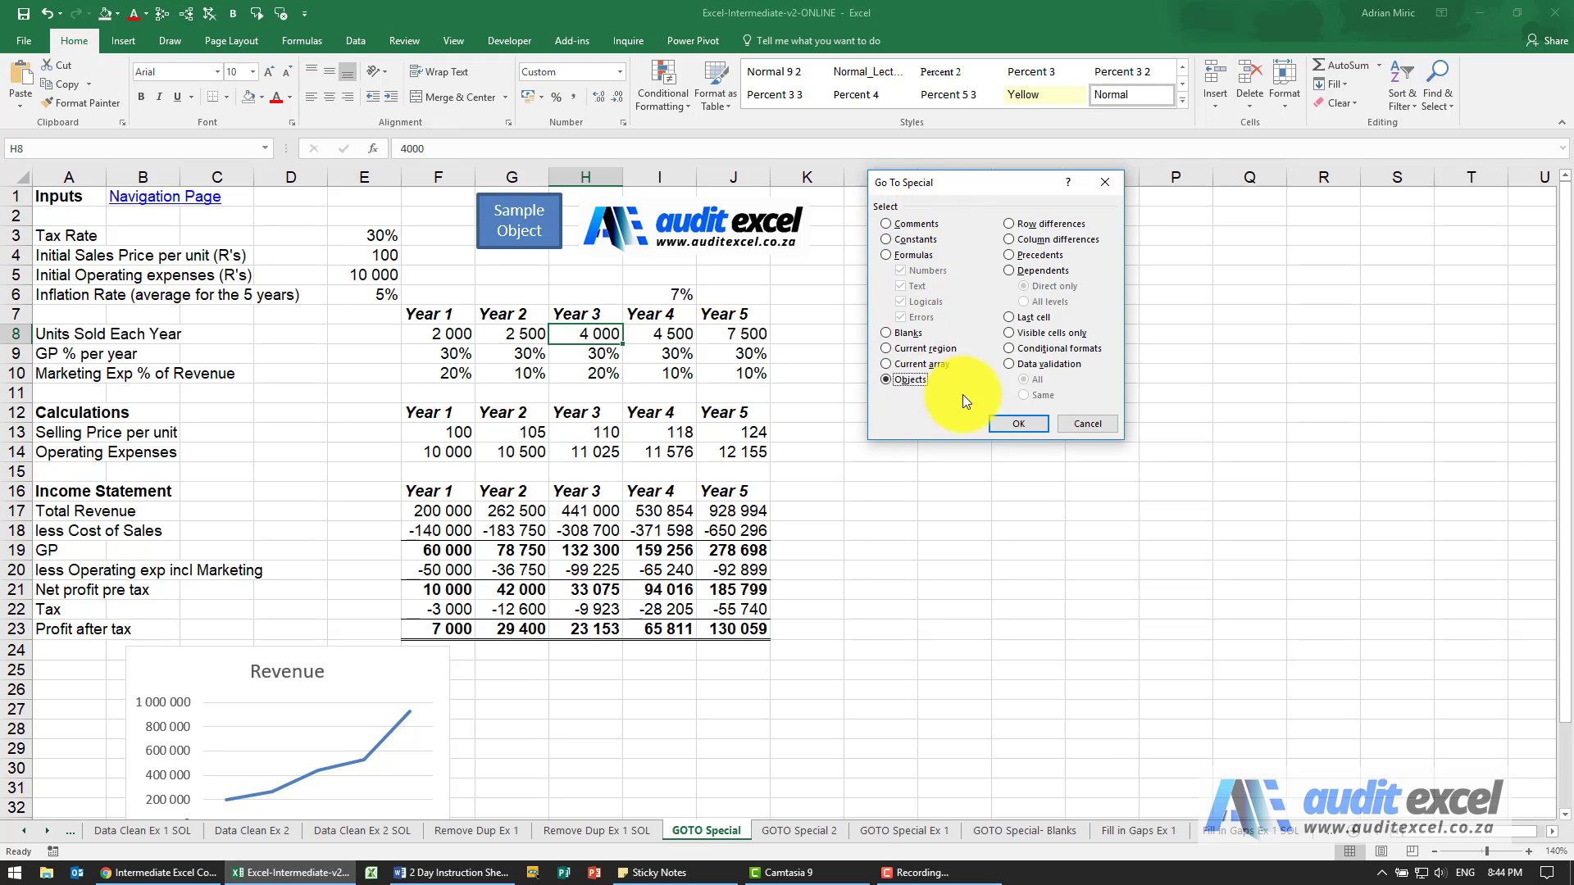
left_click(1008, 425)
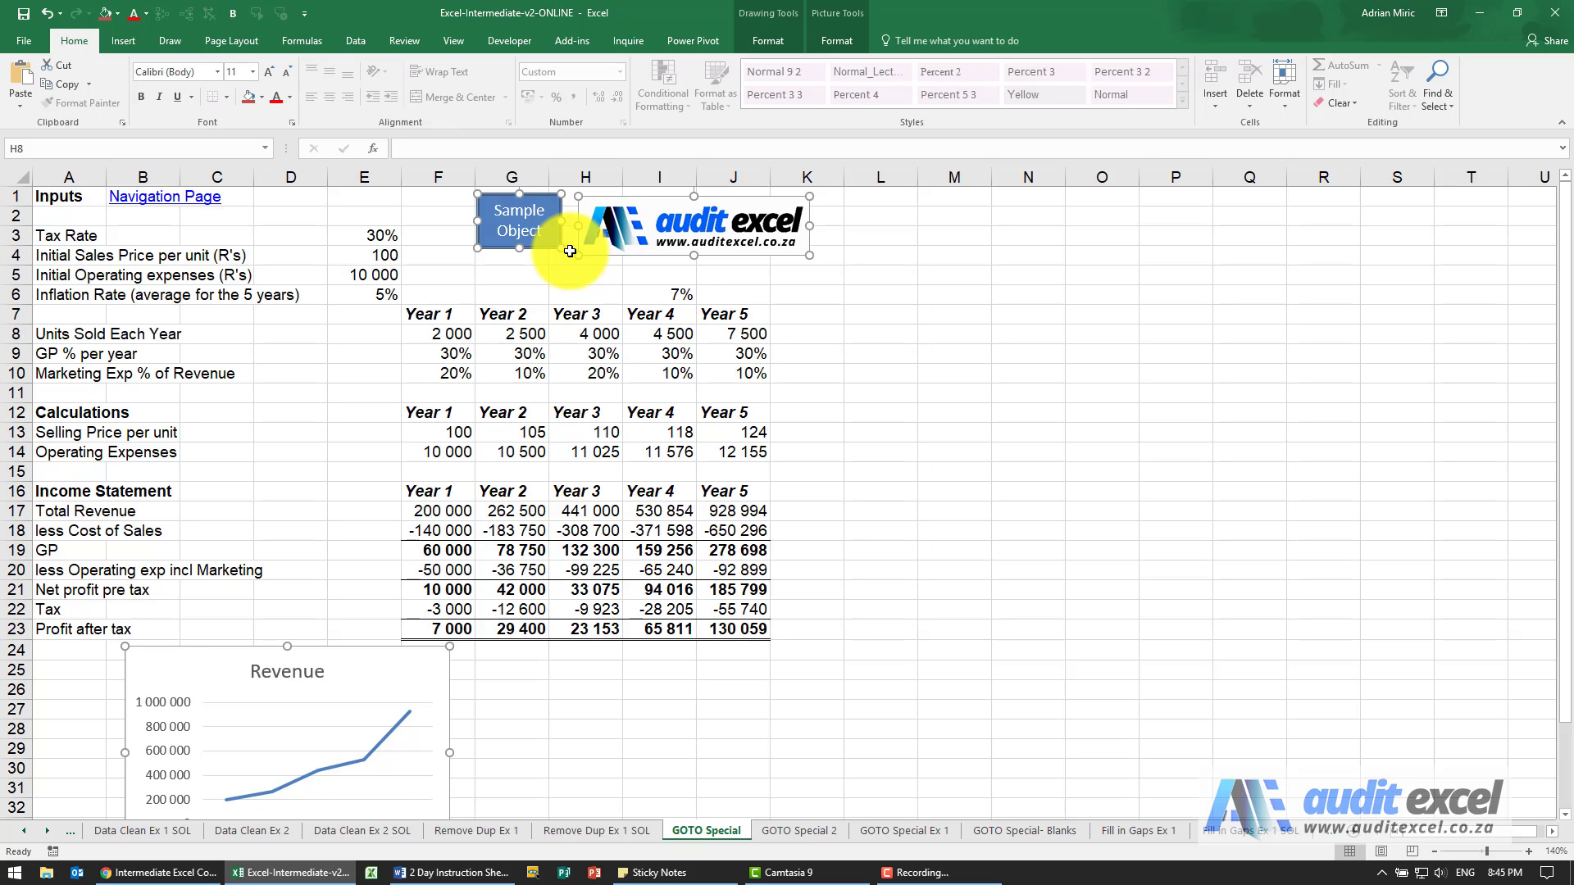
key("Delete")
left_click(502, 258)
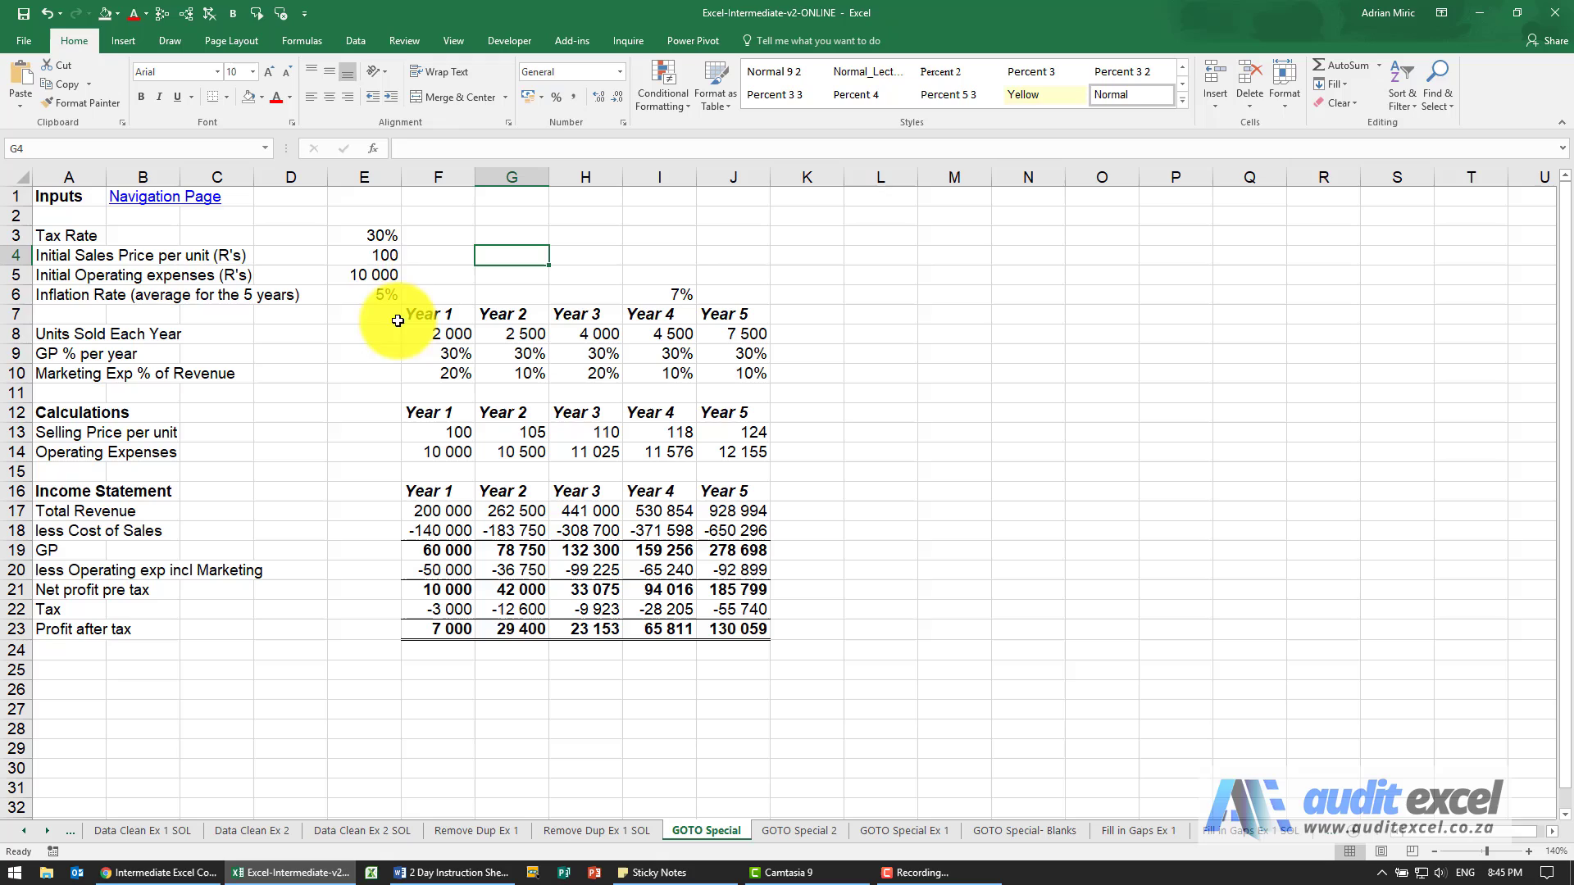
left_click(375, 235)
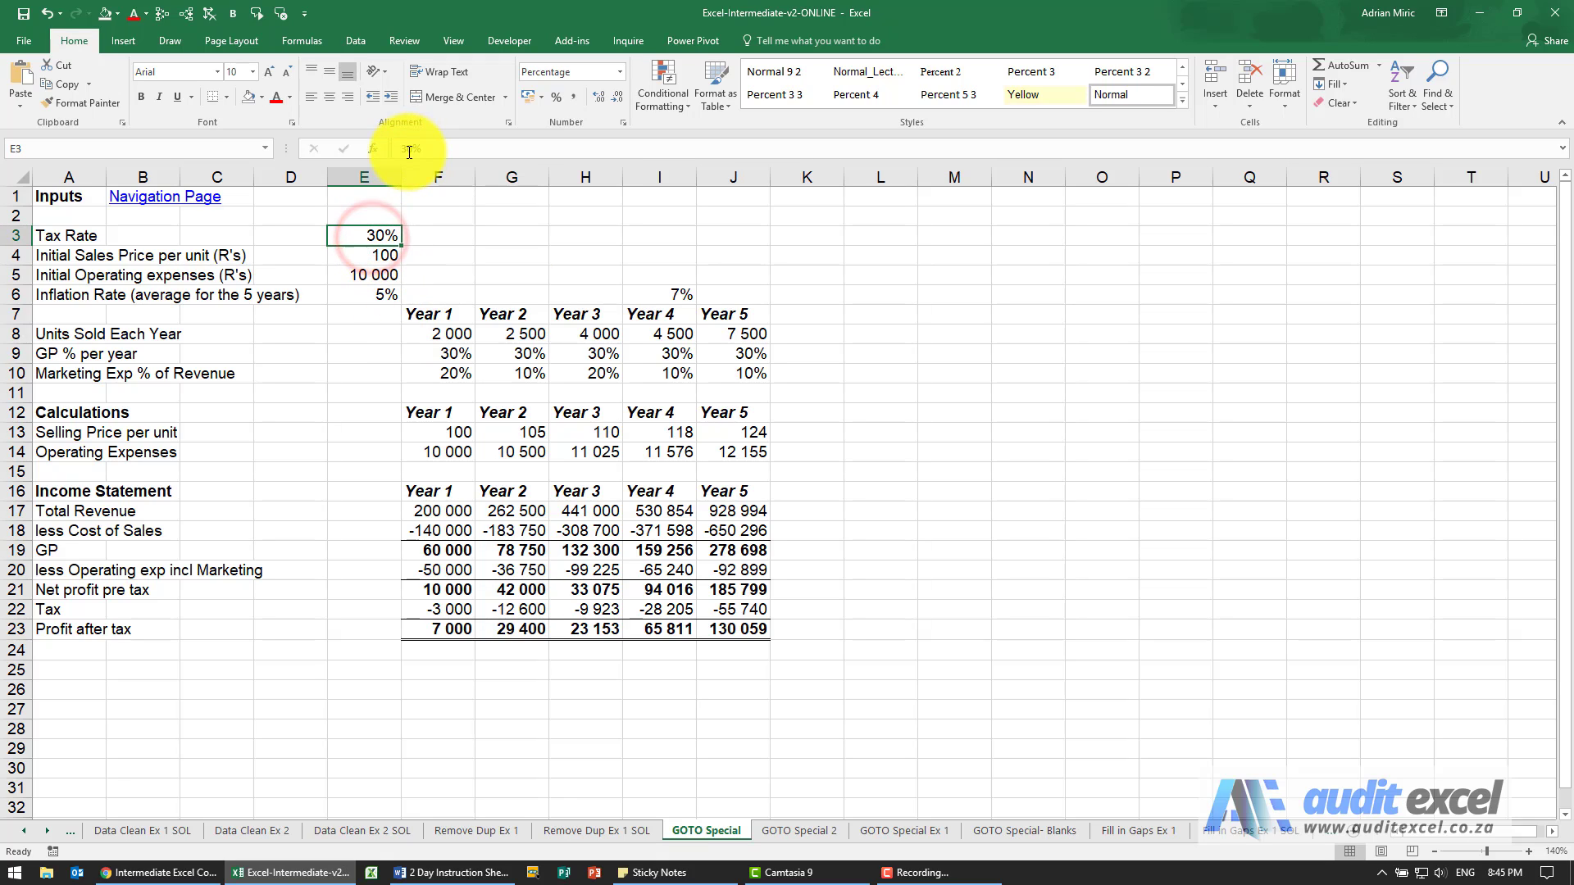
left_click(390, 255)
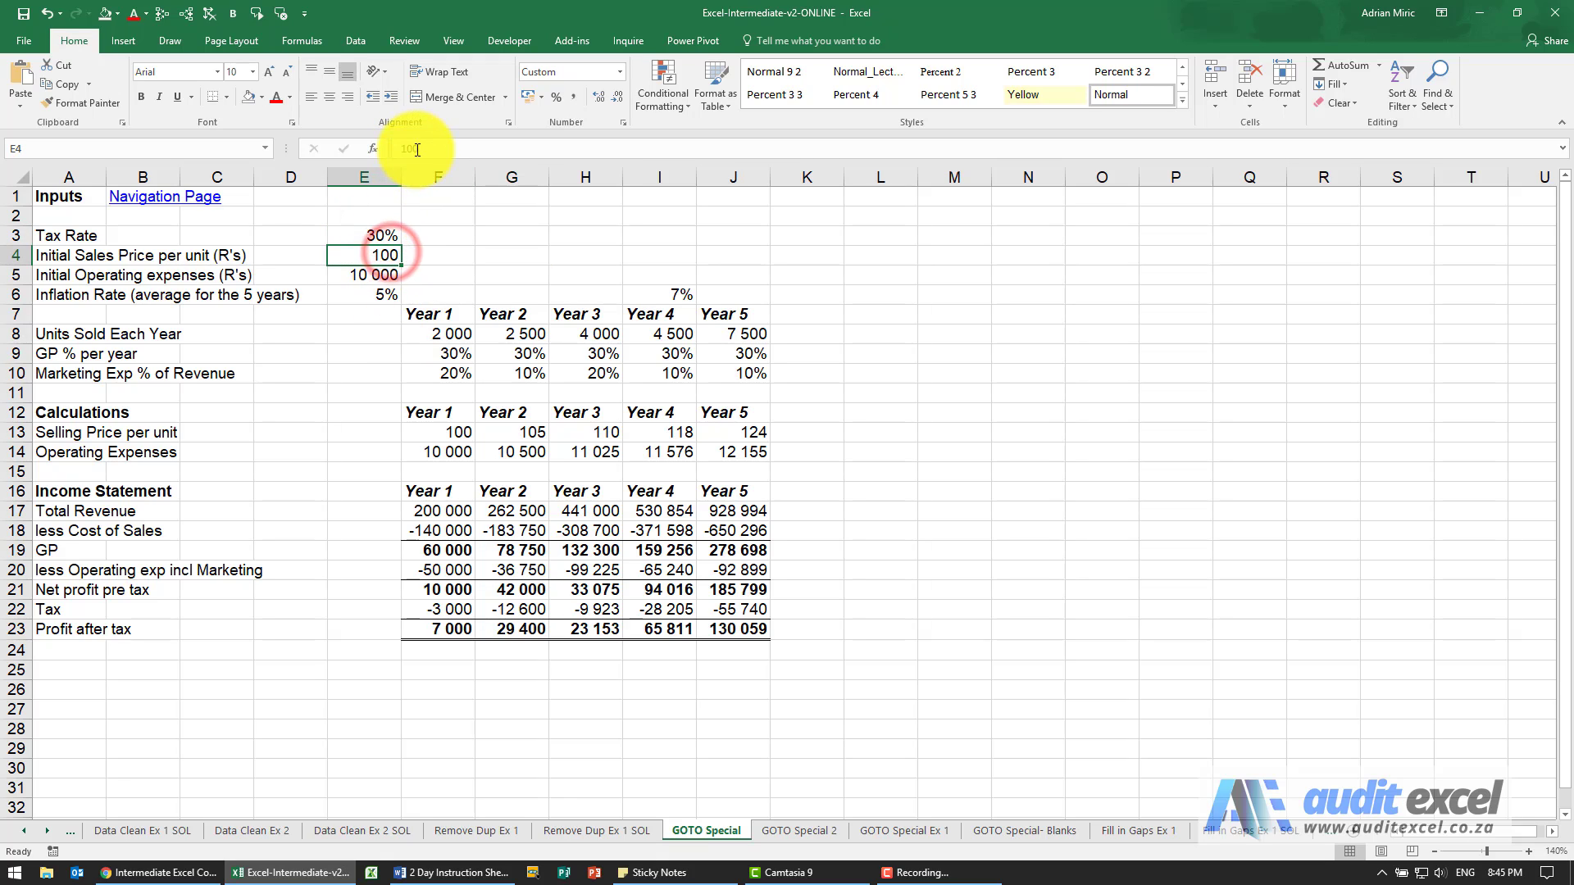
left_click(458, 427)
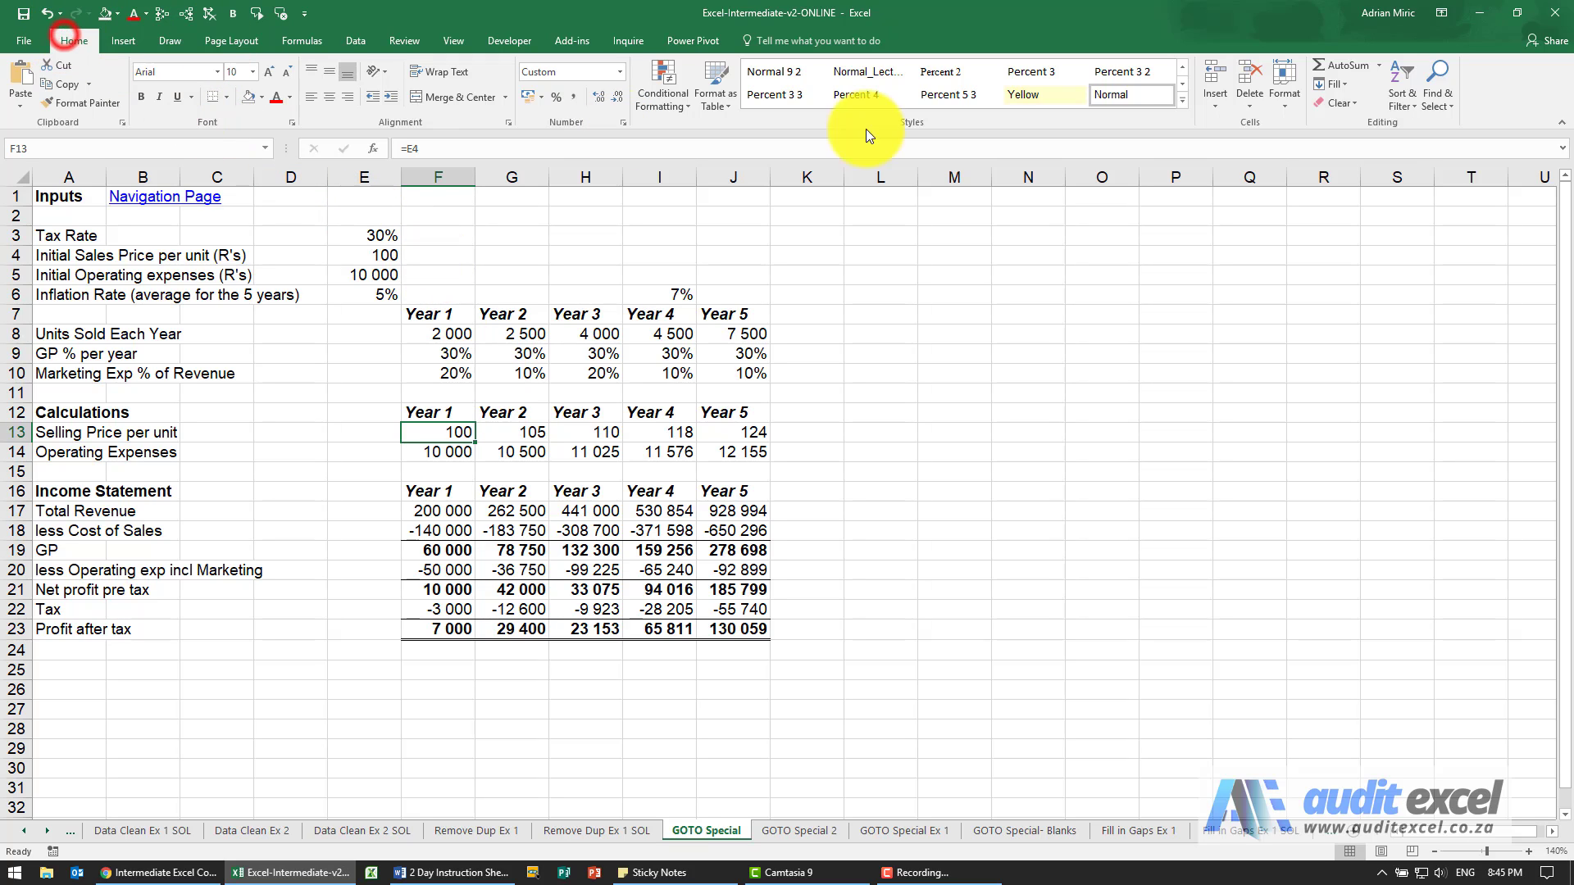
- Select only numeric constants via Go To Special, picking out E3:E6 and F8:J10
left_click(1440, 98)
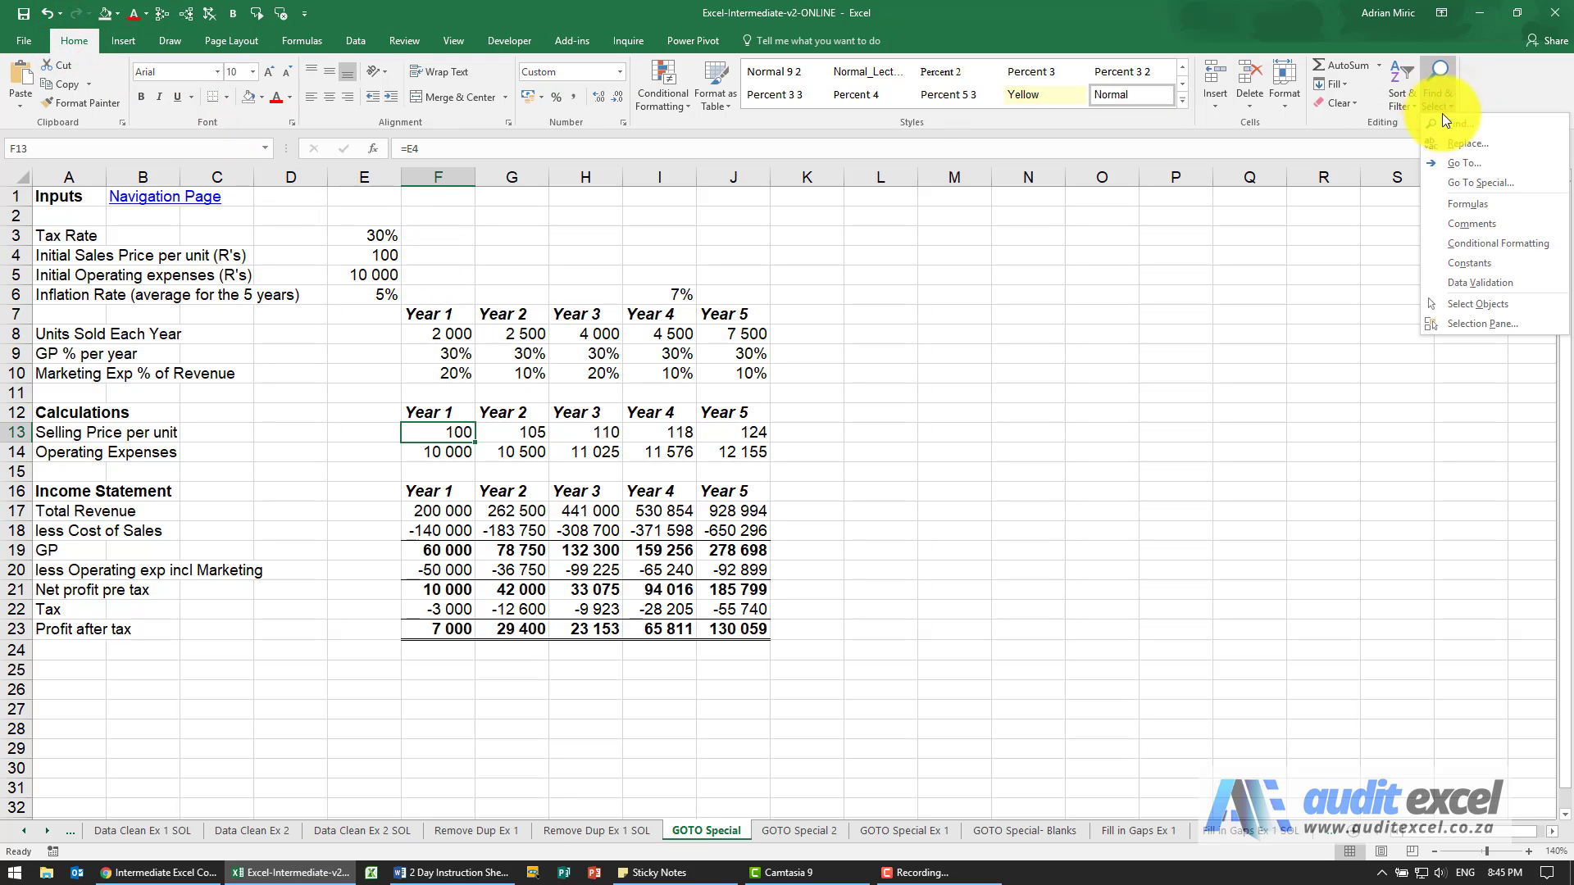
left_click(1451, 178)
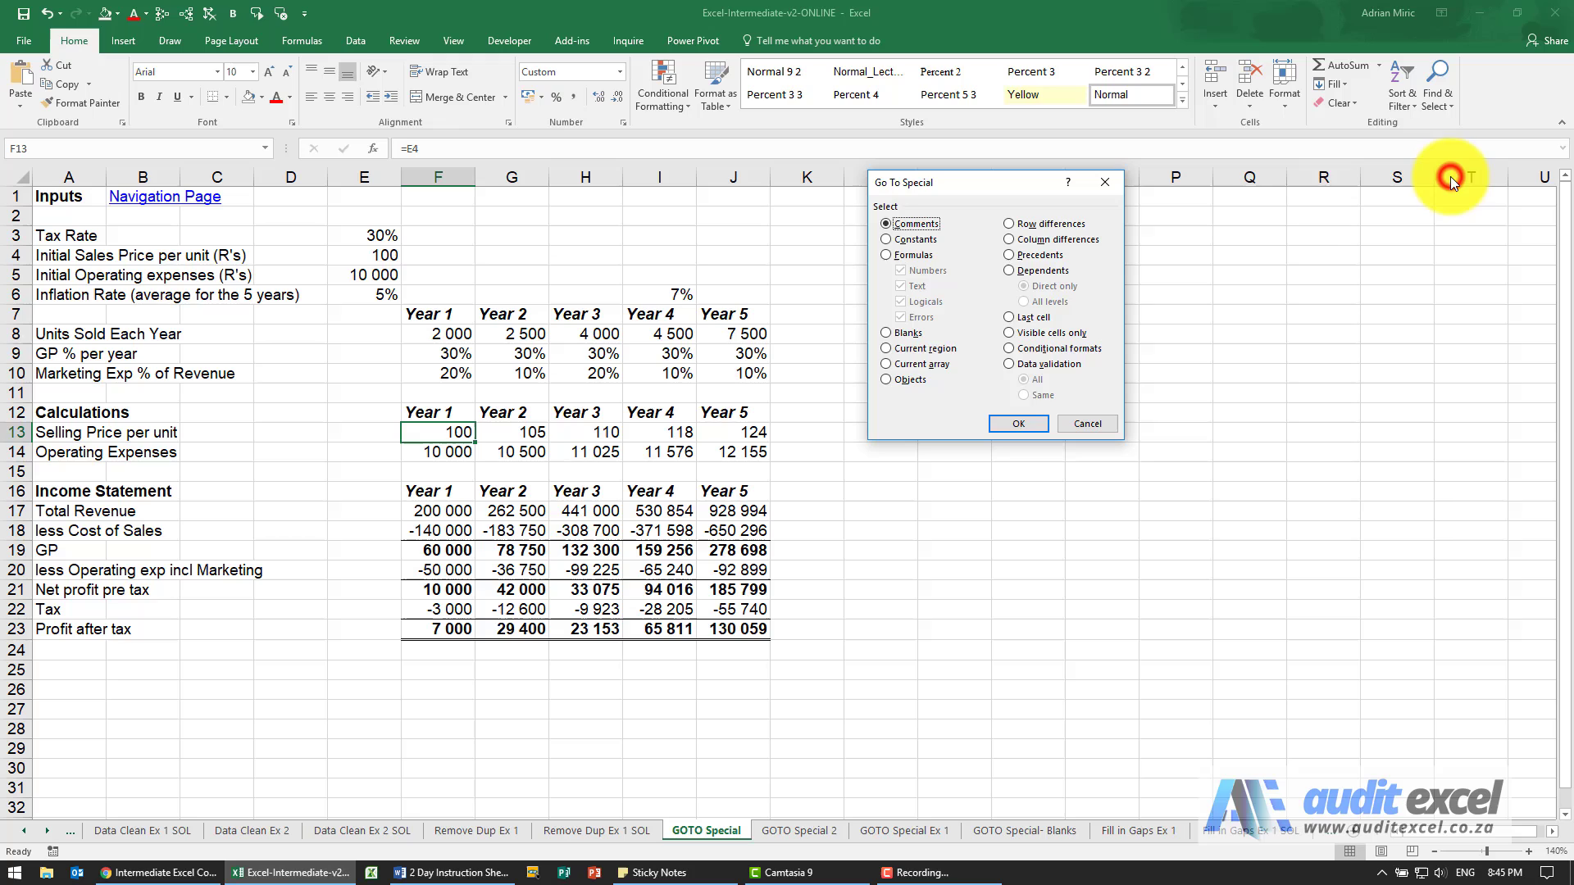
left_click(887, 239)
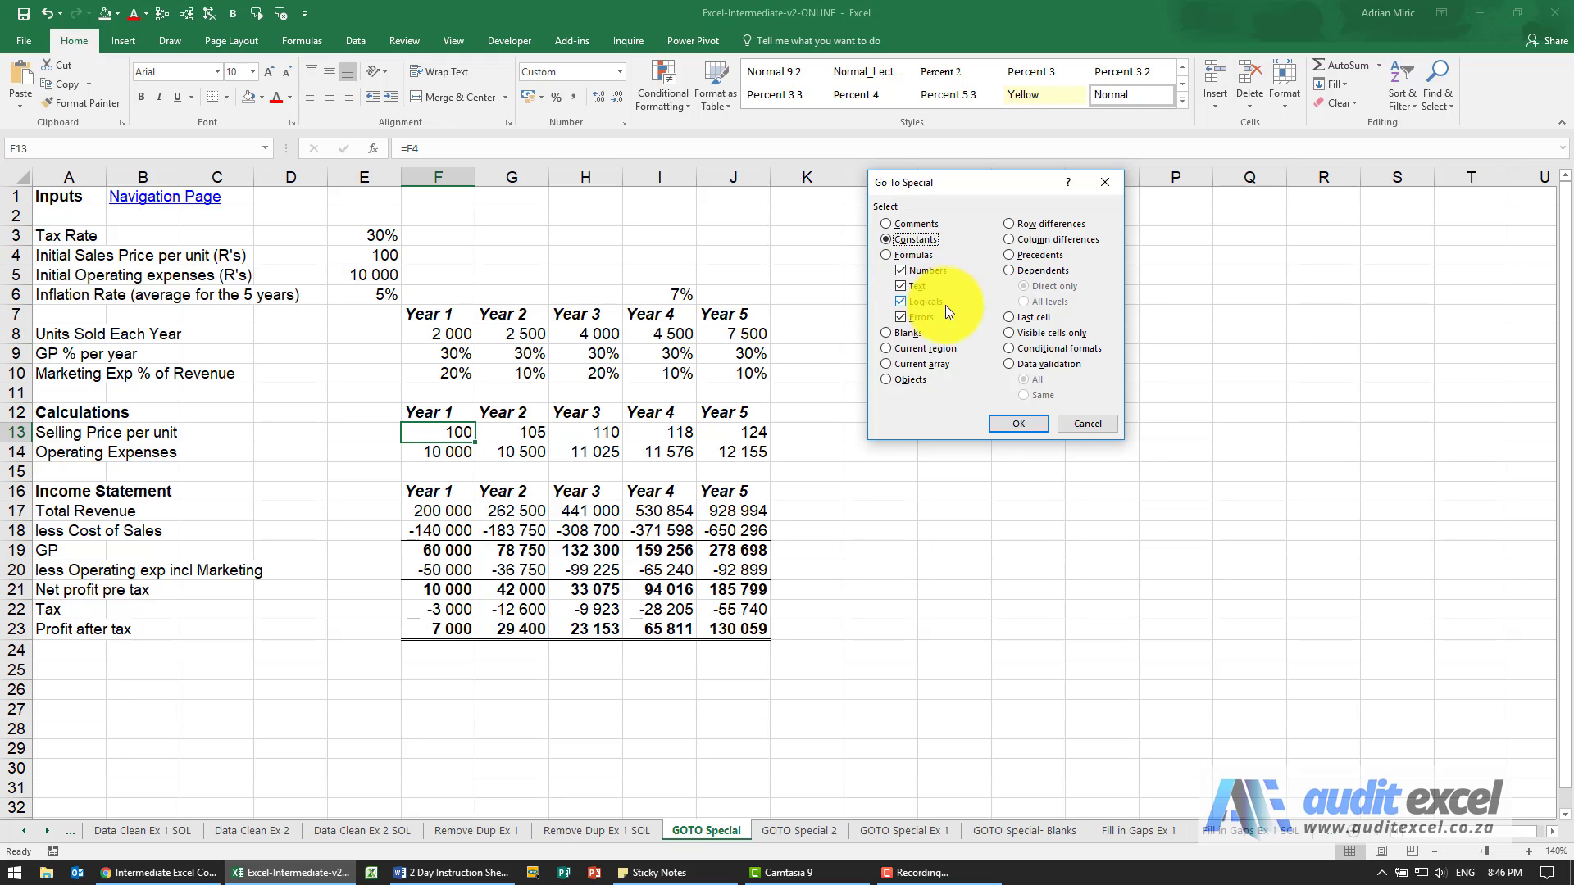
left_click(901, 285)
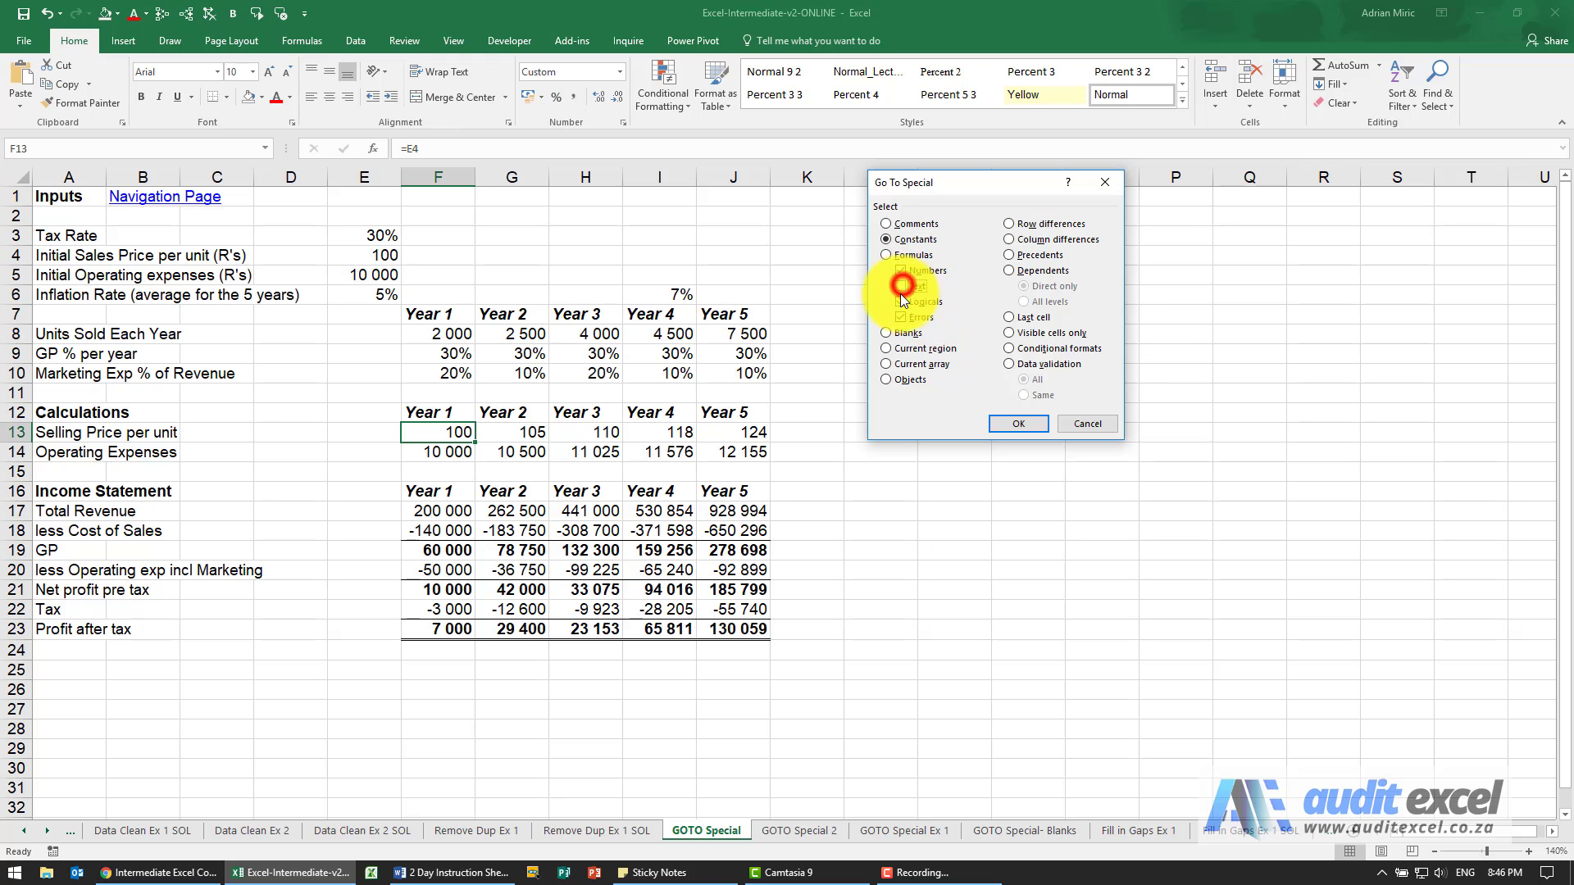
left_click(902, 301)
left_click(902, 317)
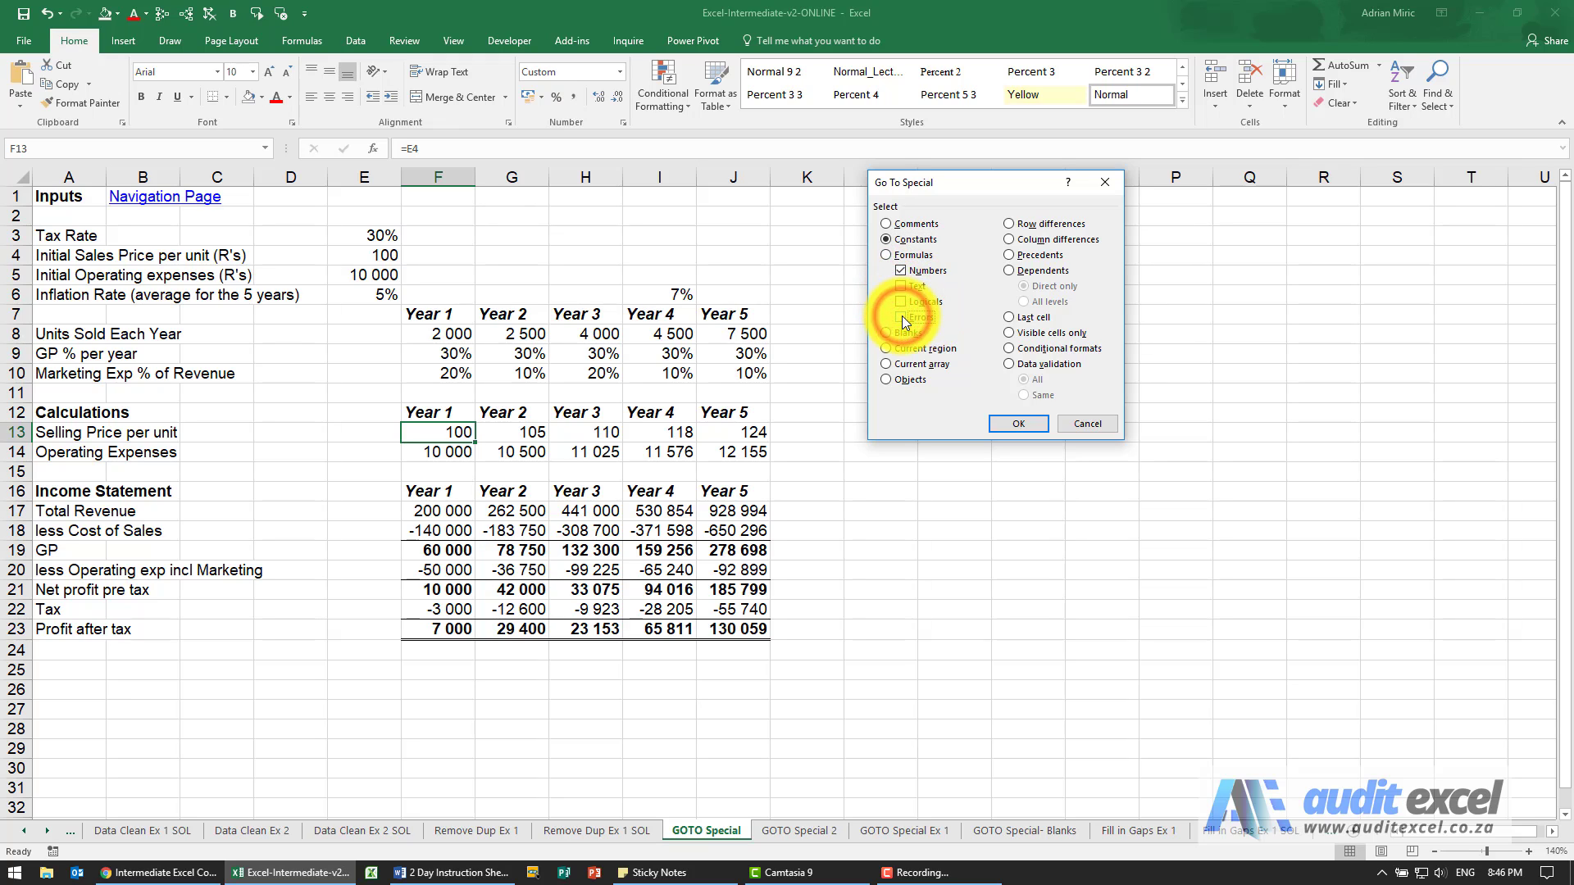
left_click(1007, 432)
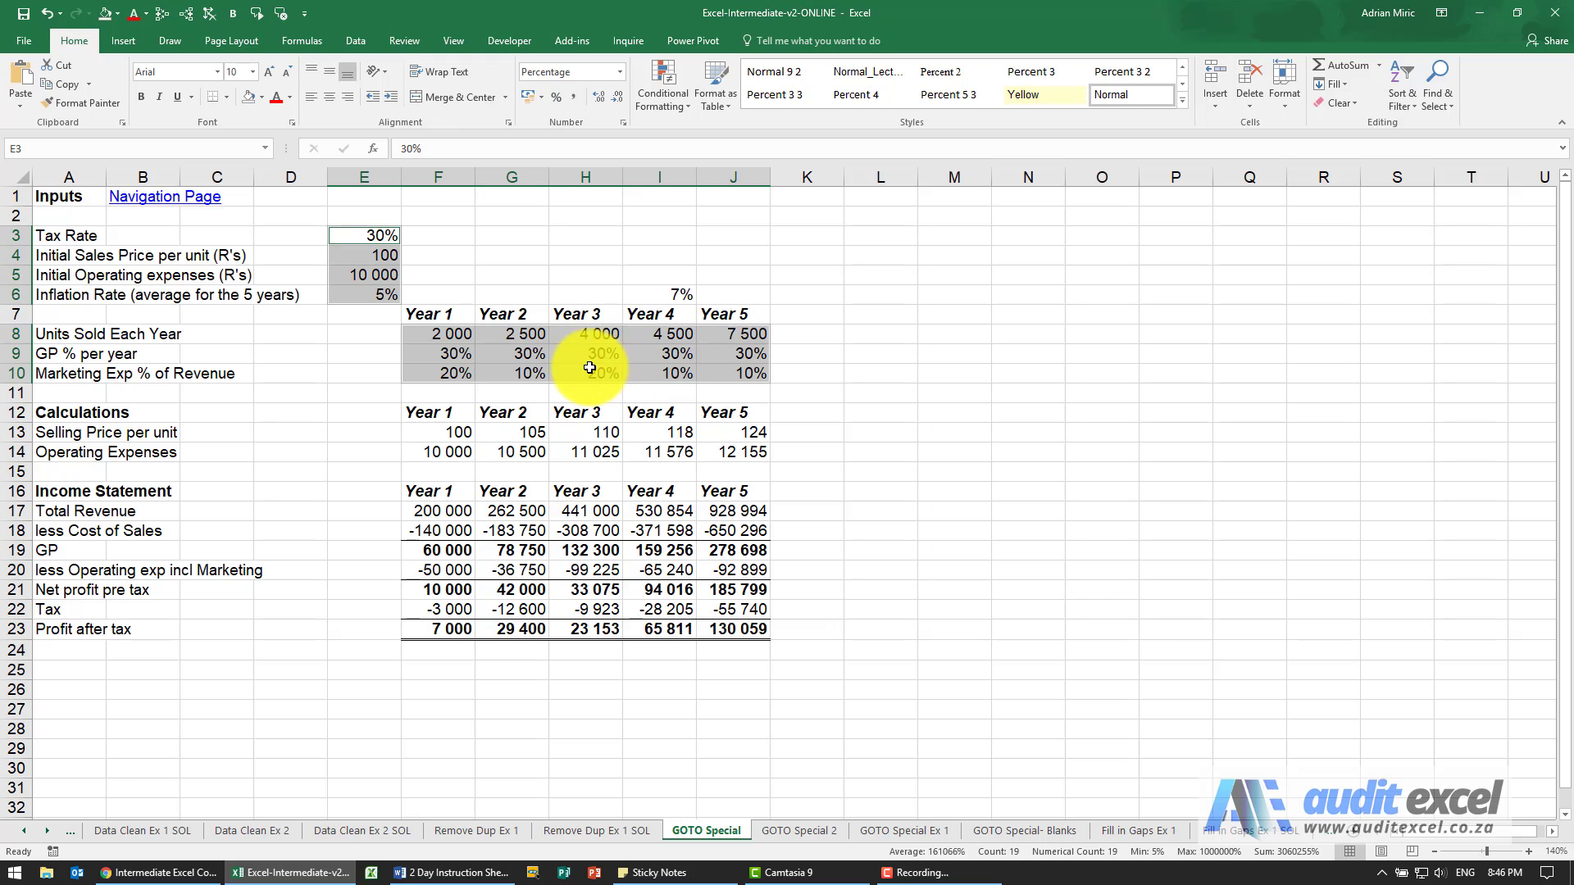
- Give the input cells E3:E6 and F8:J10 a light blue fill, then deselect them
left_click(263, 98)
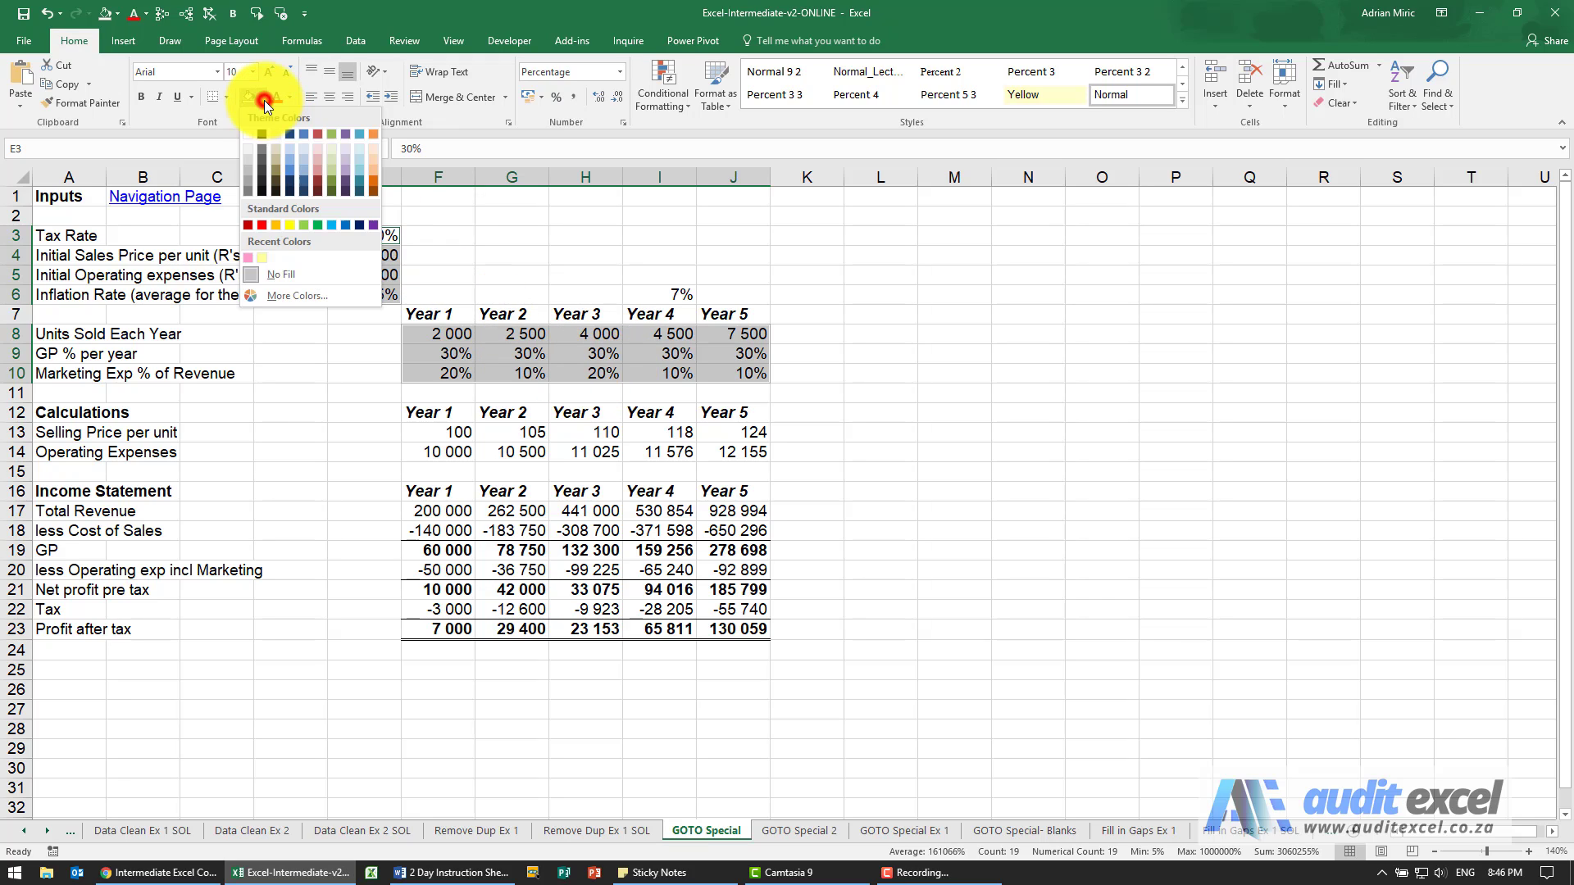
left_click(292, 150)
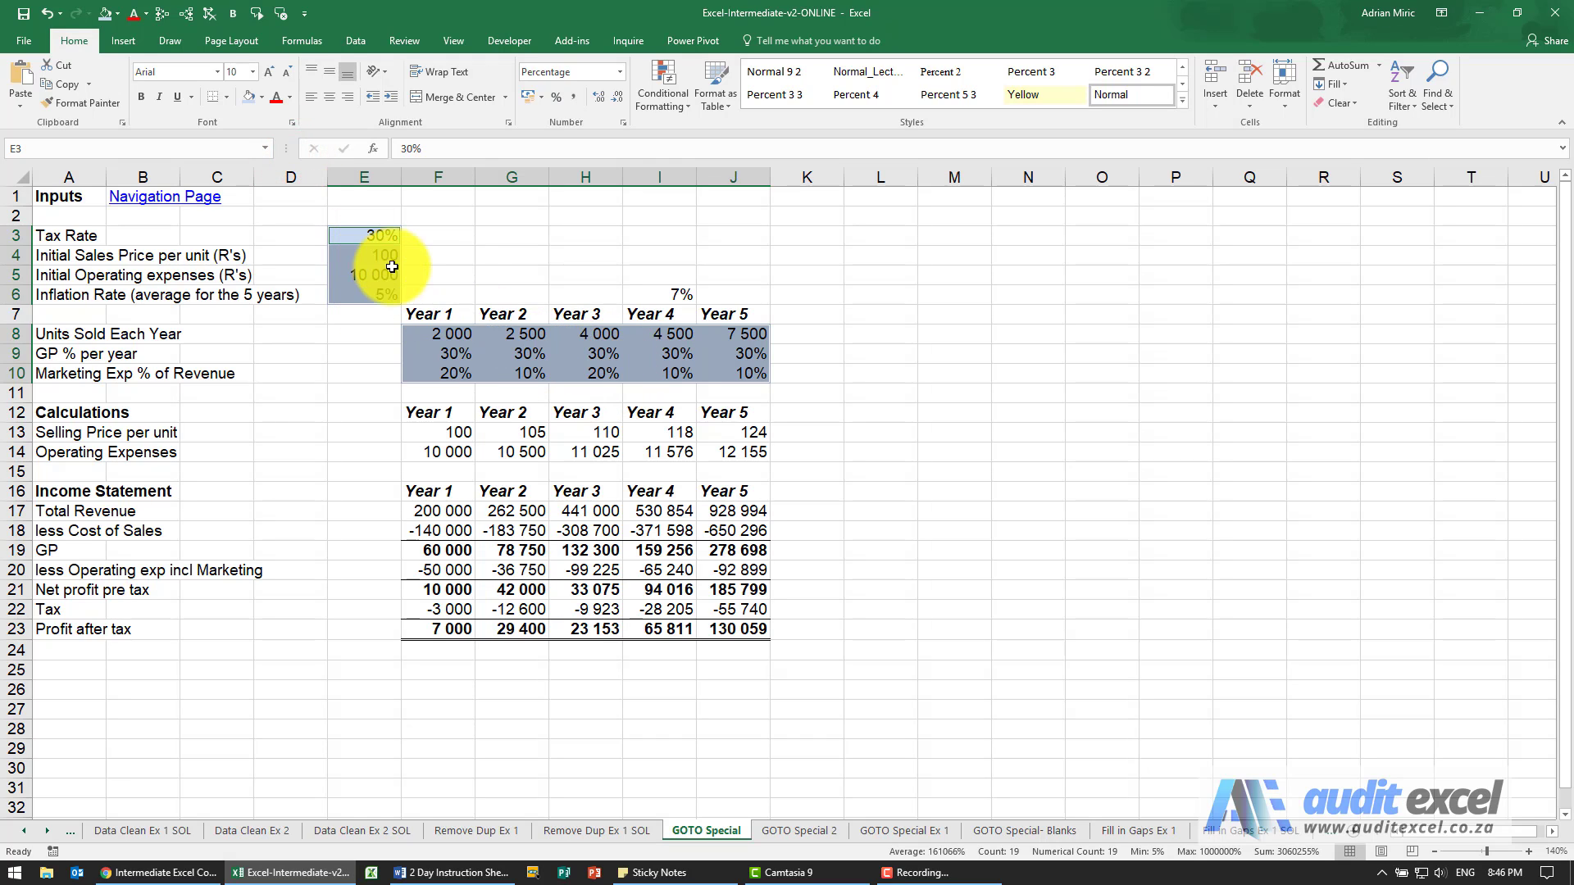
left_click(449, 334)
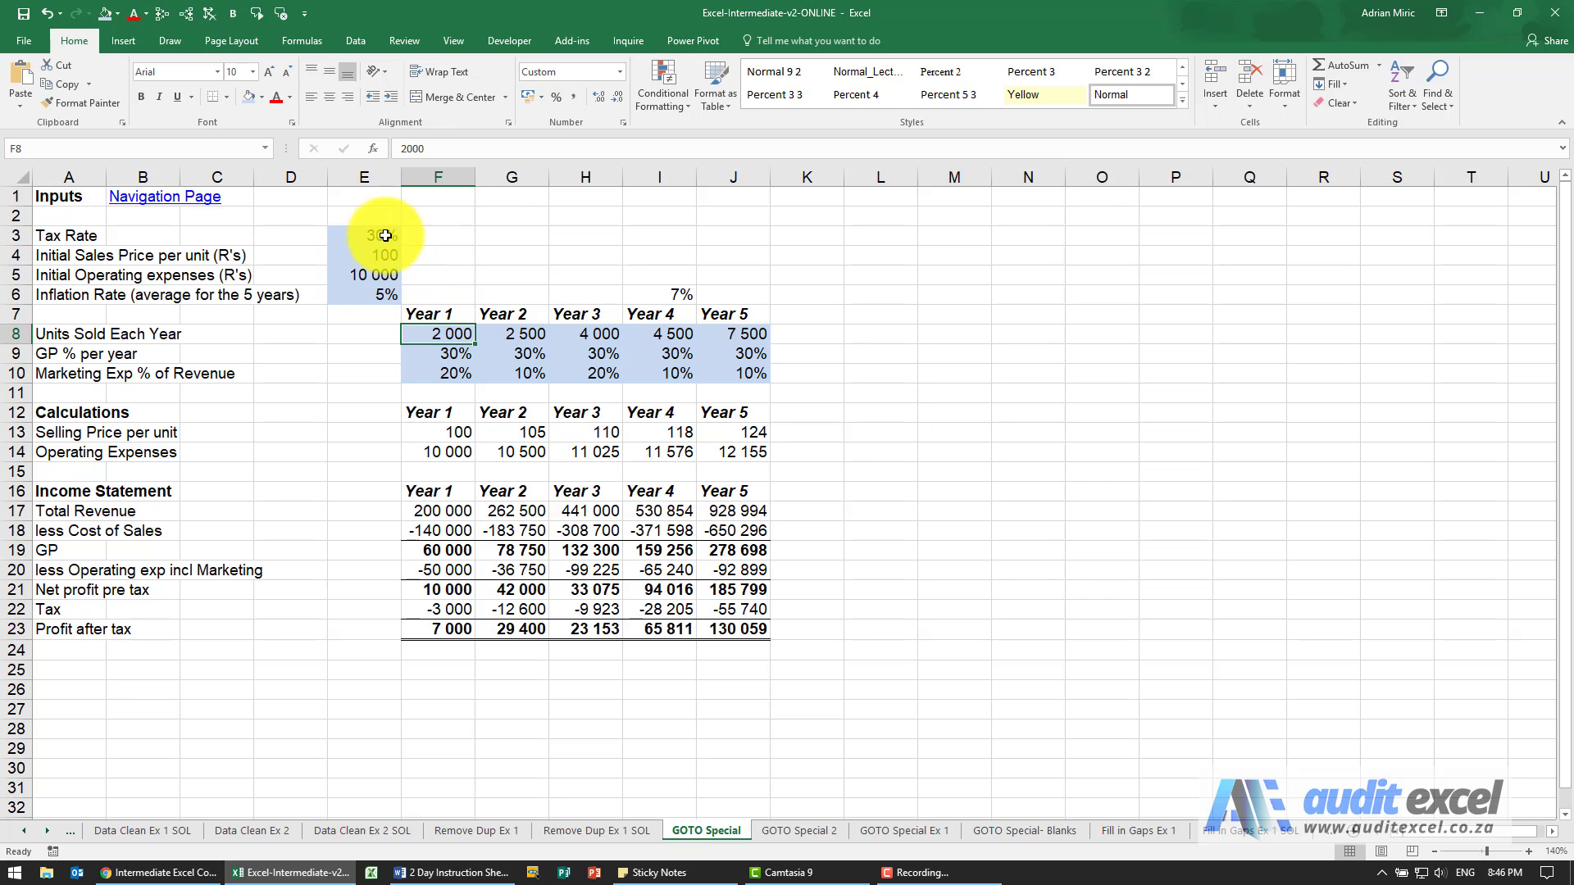
left_click_drag(382, 235, 722, 371)
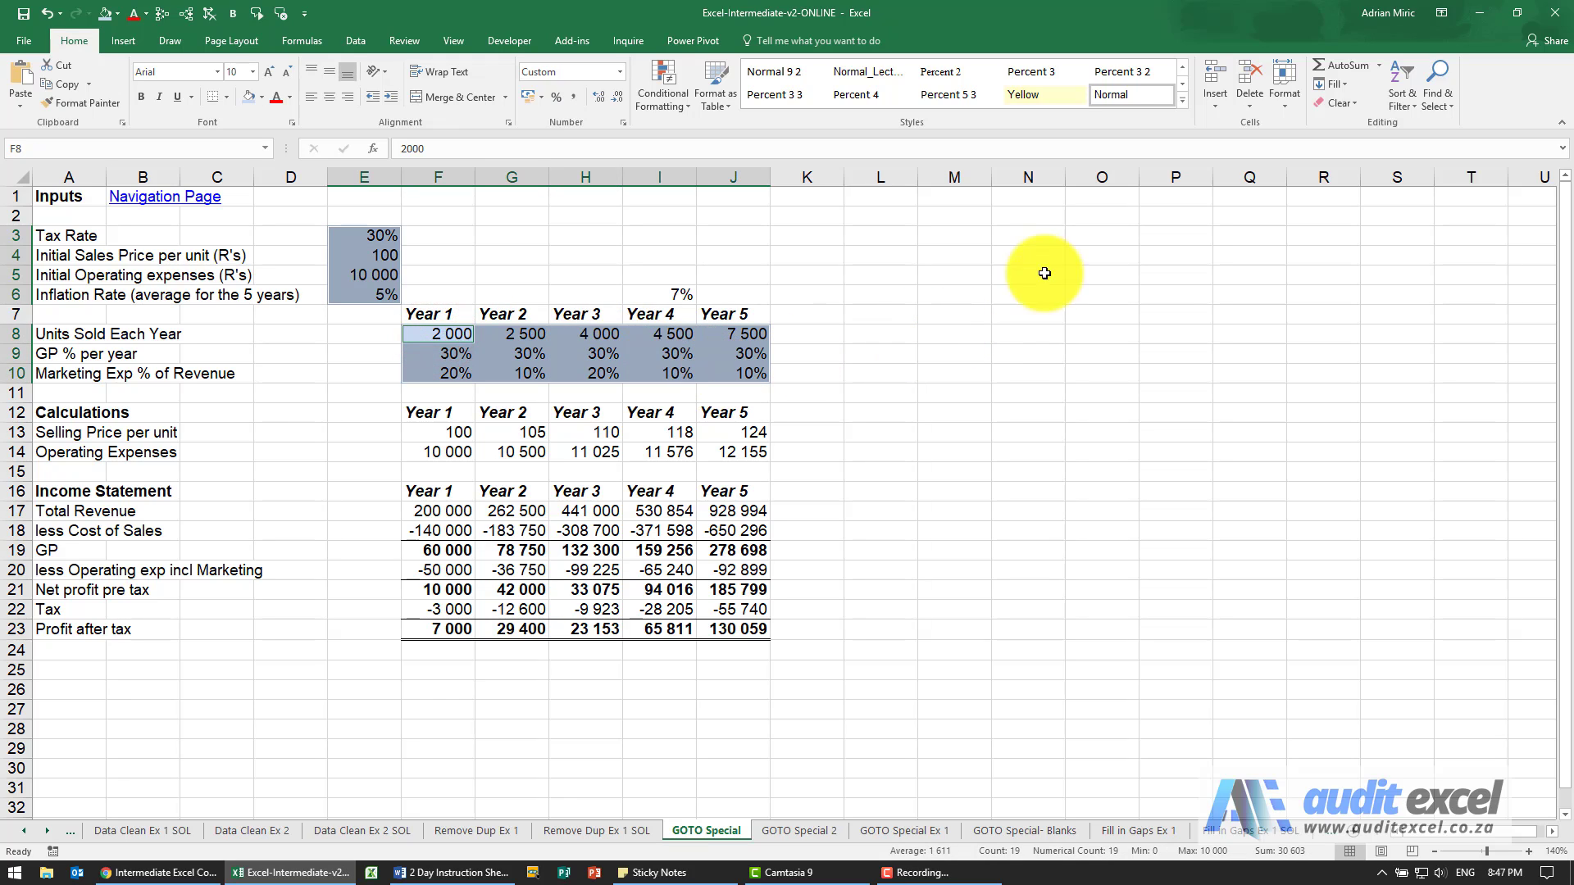
left_click(1439, 105)
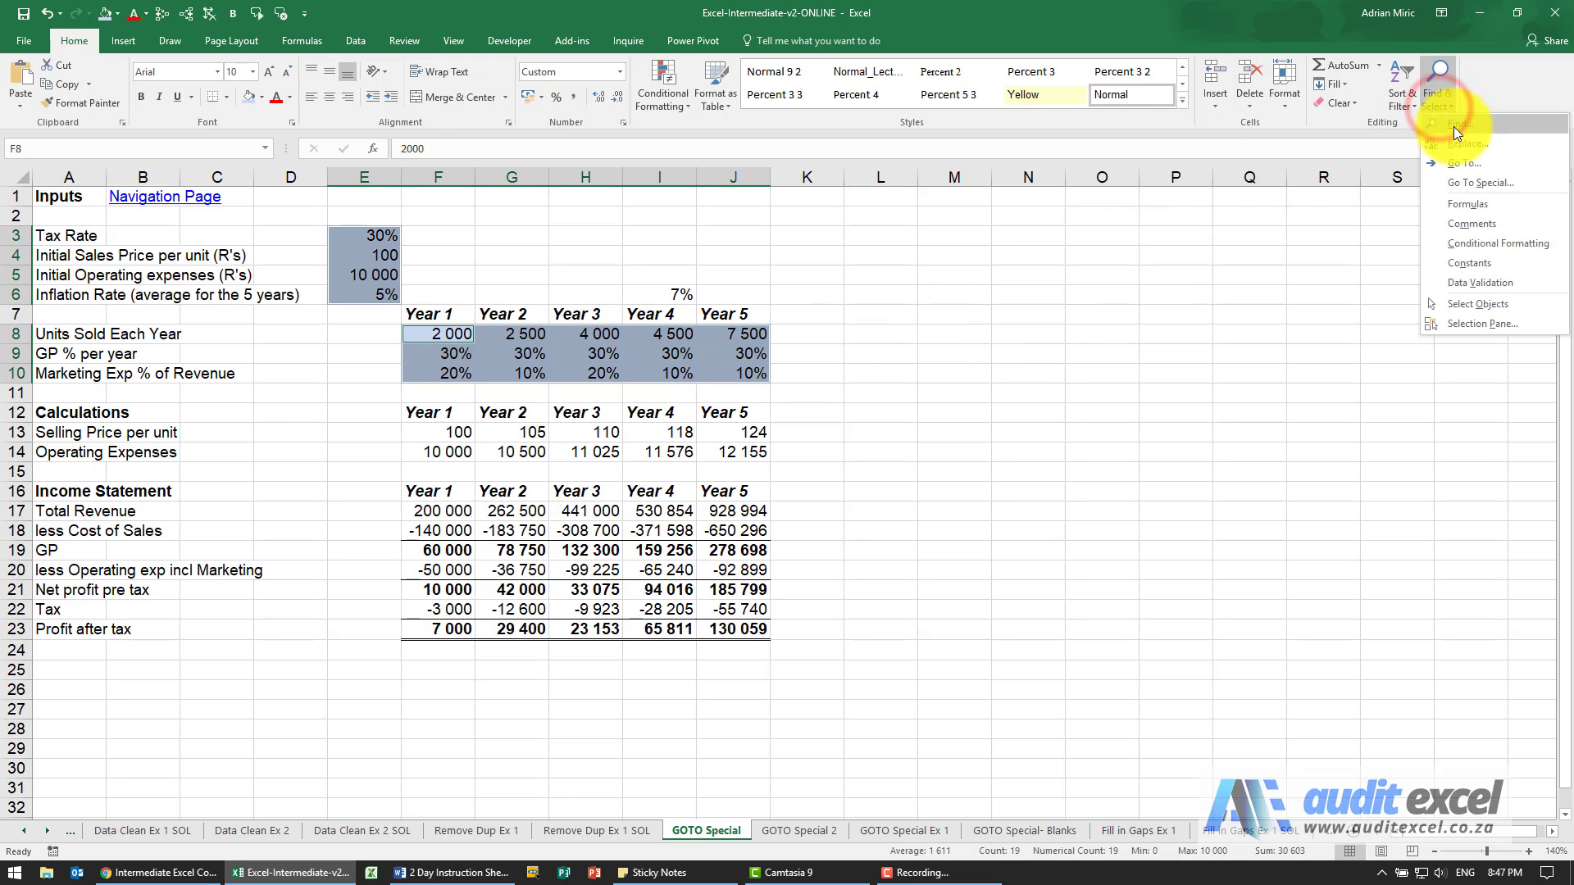
left_click(1476, 182)
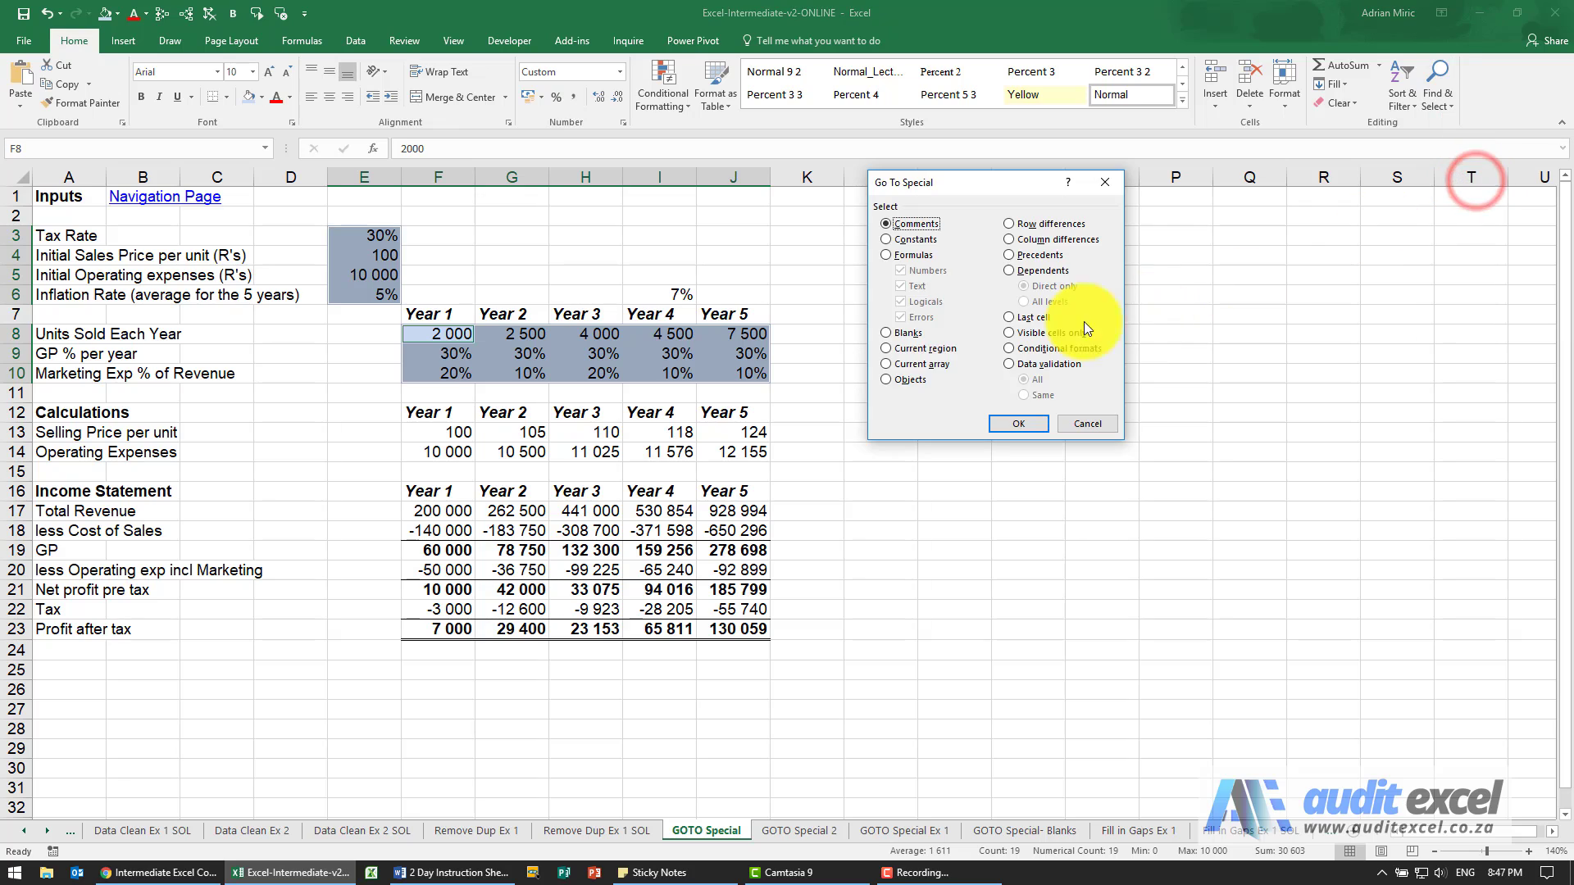
left_click(907, 256)
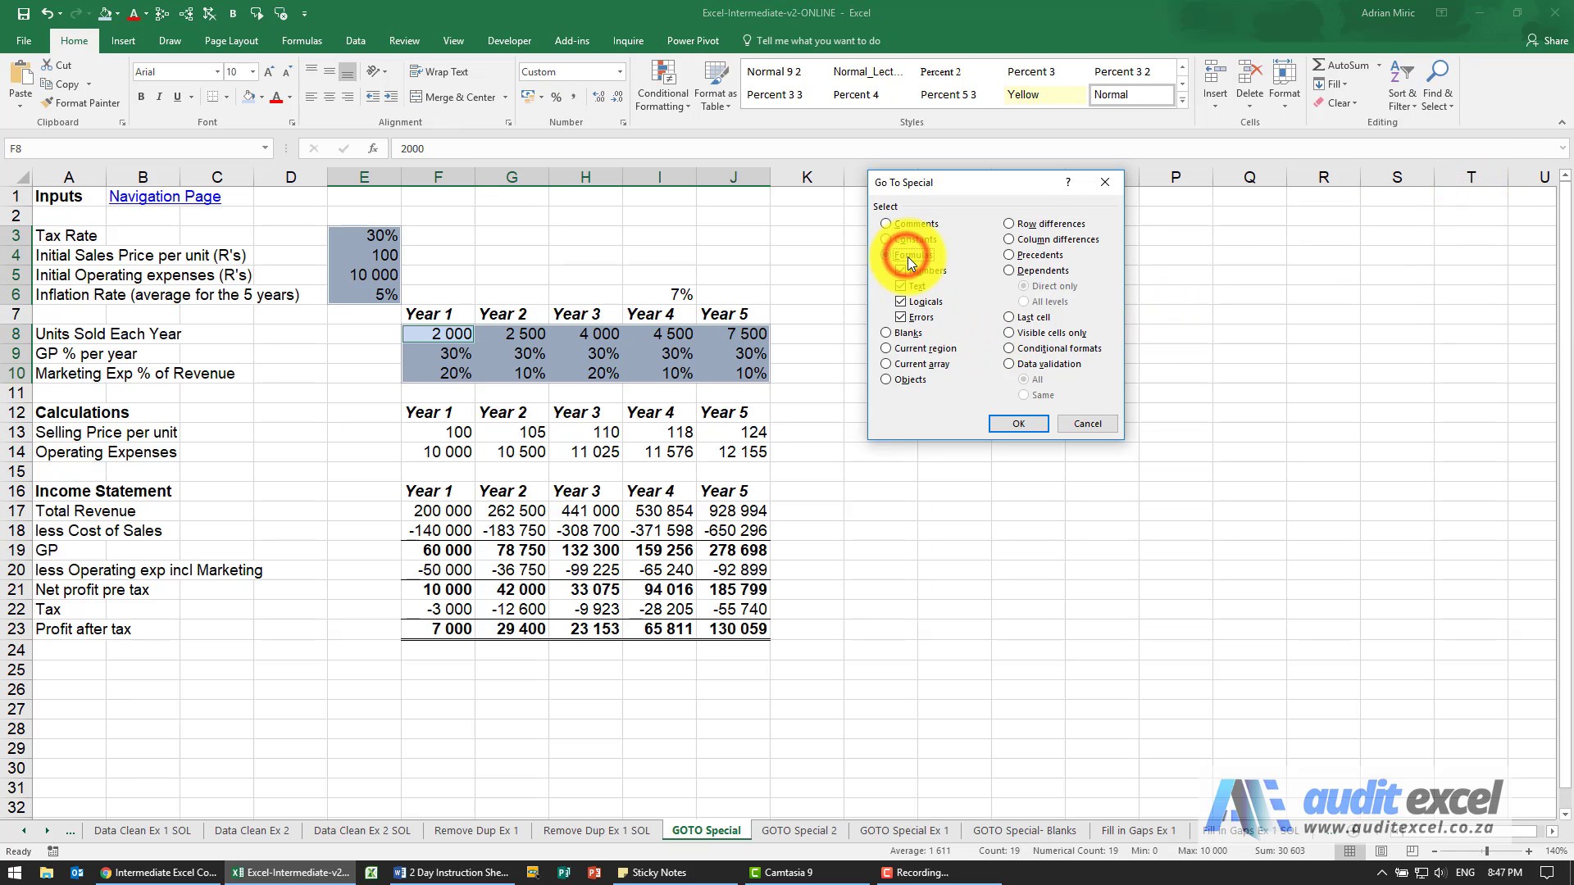
left_click(1009, 421)
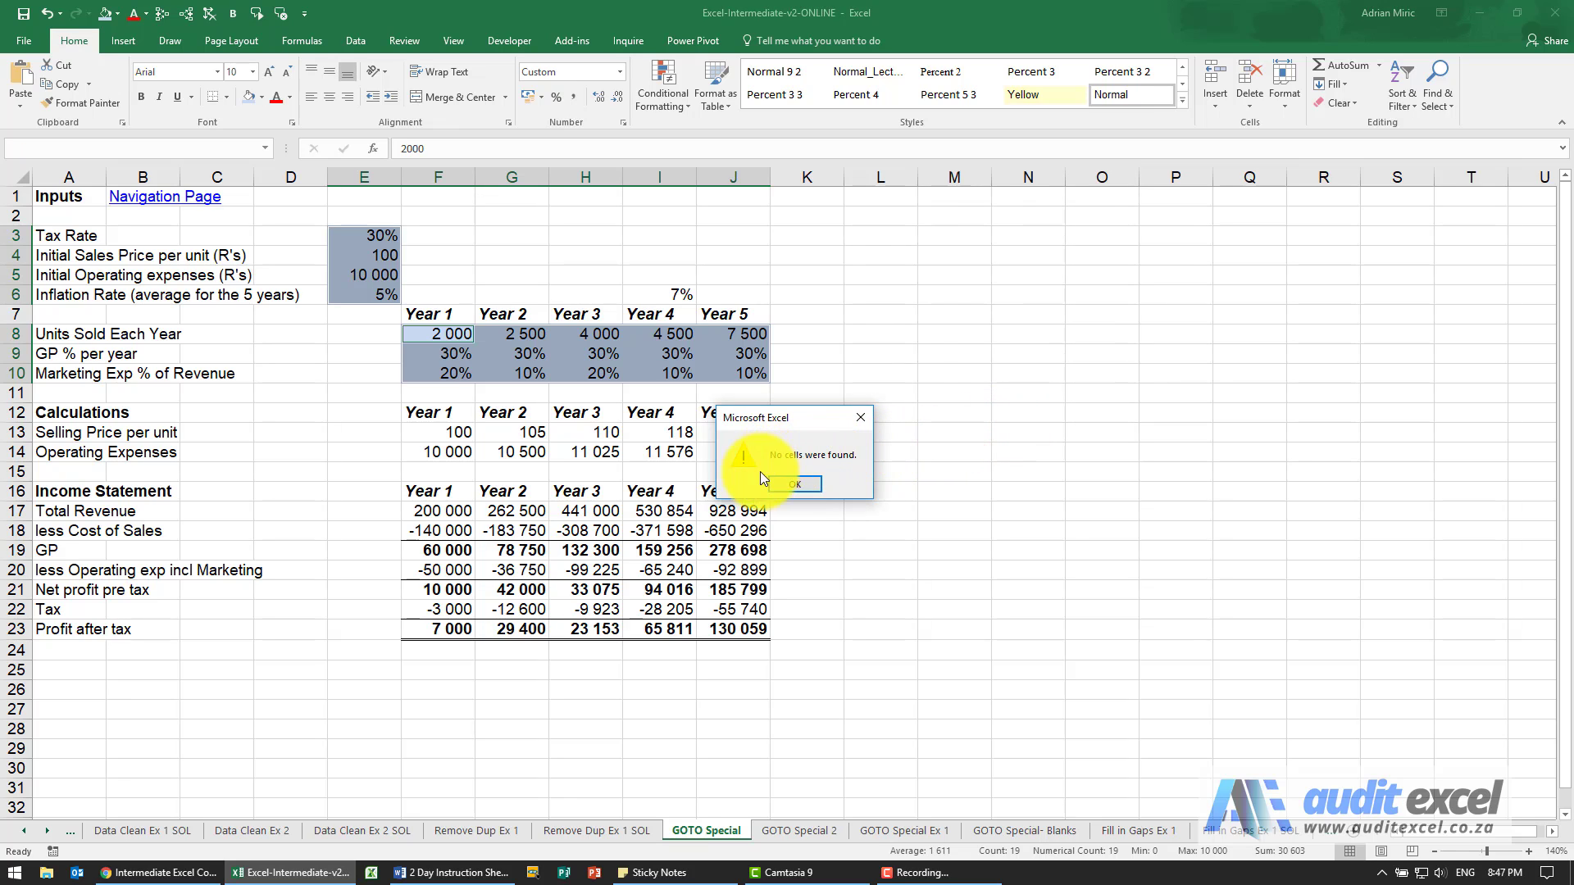
left_click(796, 487)
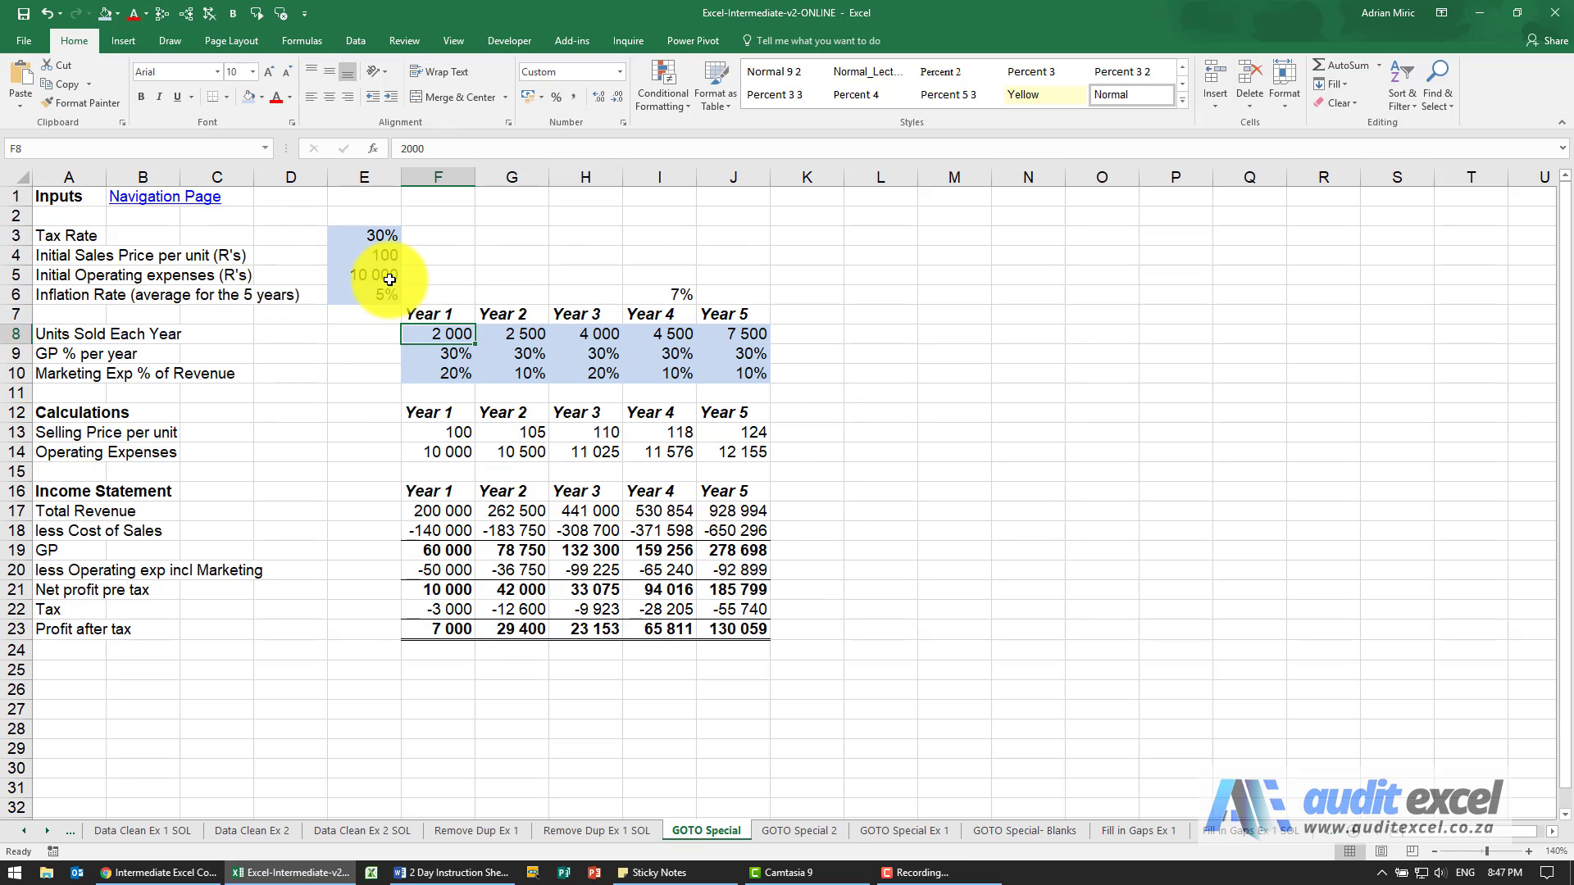
- From single cell F8, select all numeric formulas via Go To Special: I6, F13:J14, F17:J23
left_click_drag(430, 333, 502, 334)
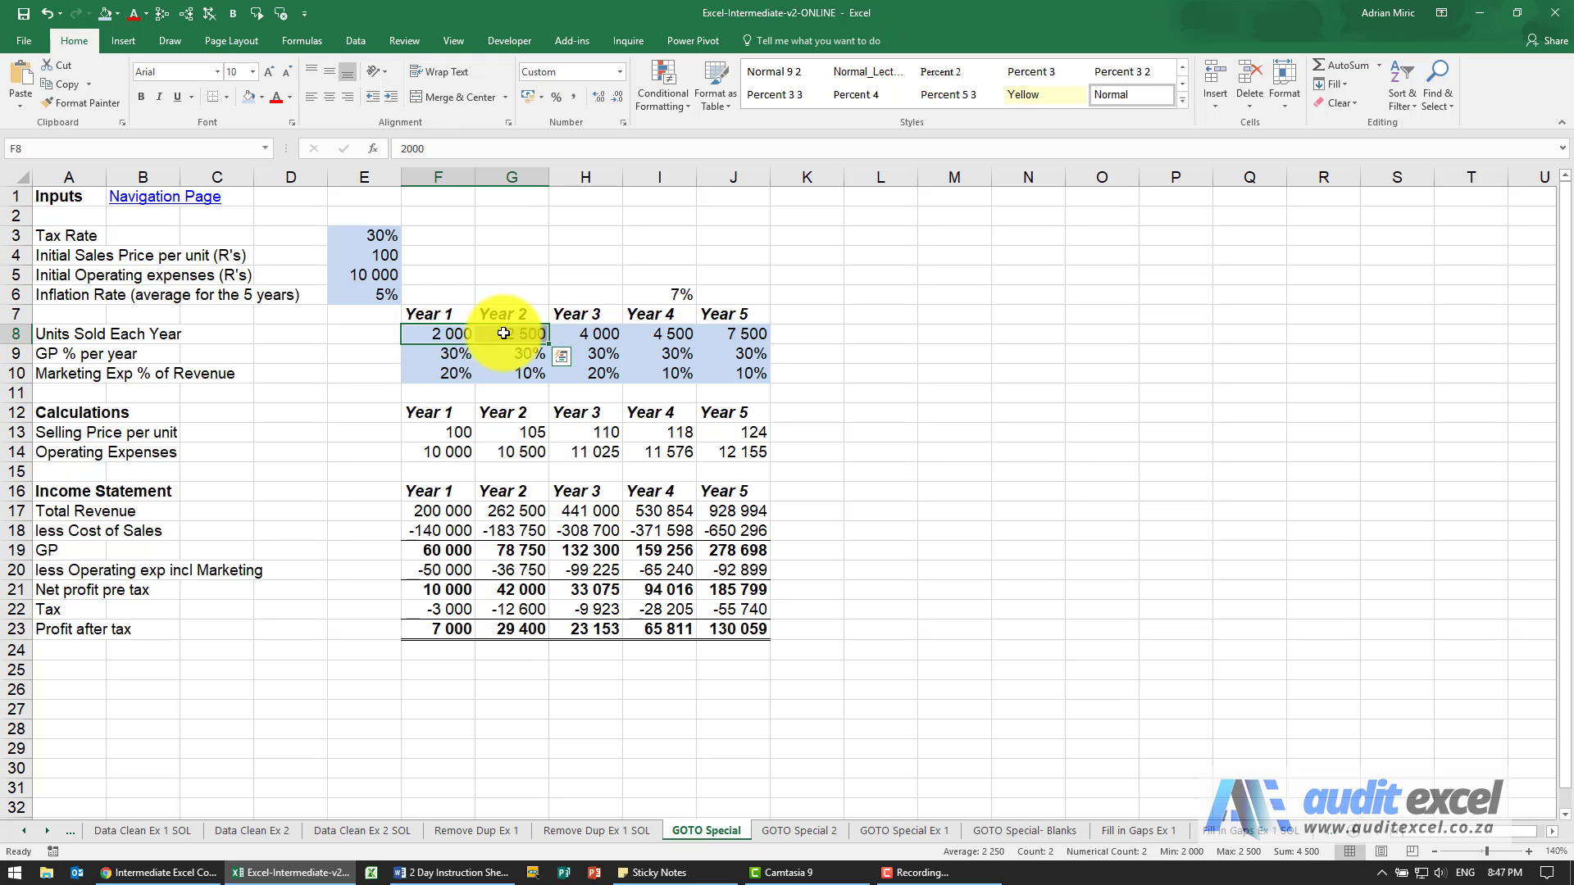
left_click(458, 333)
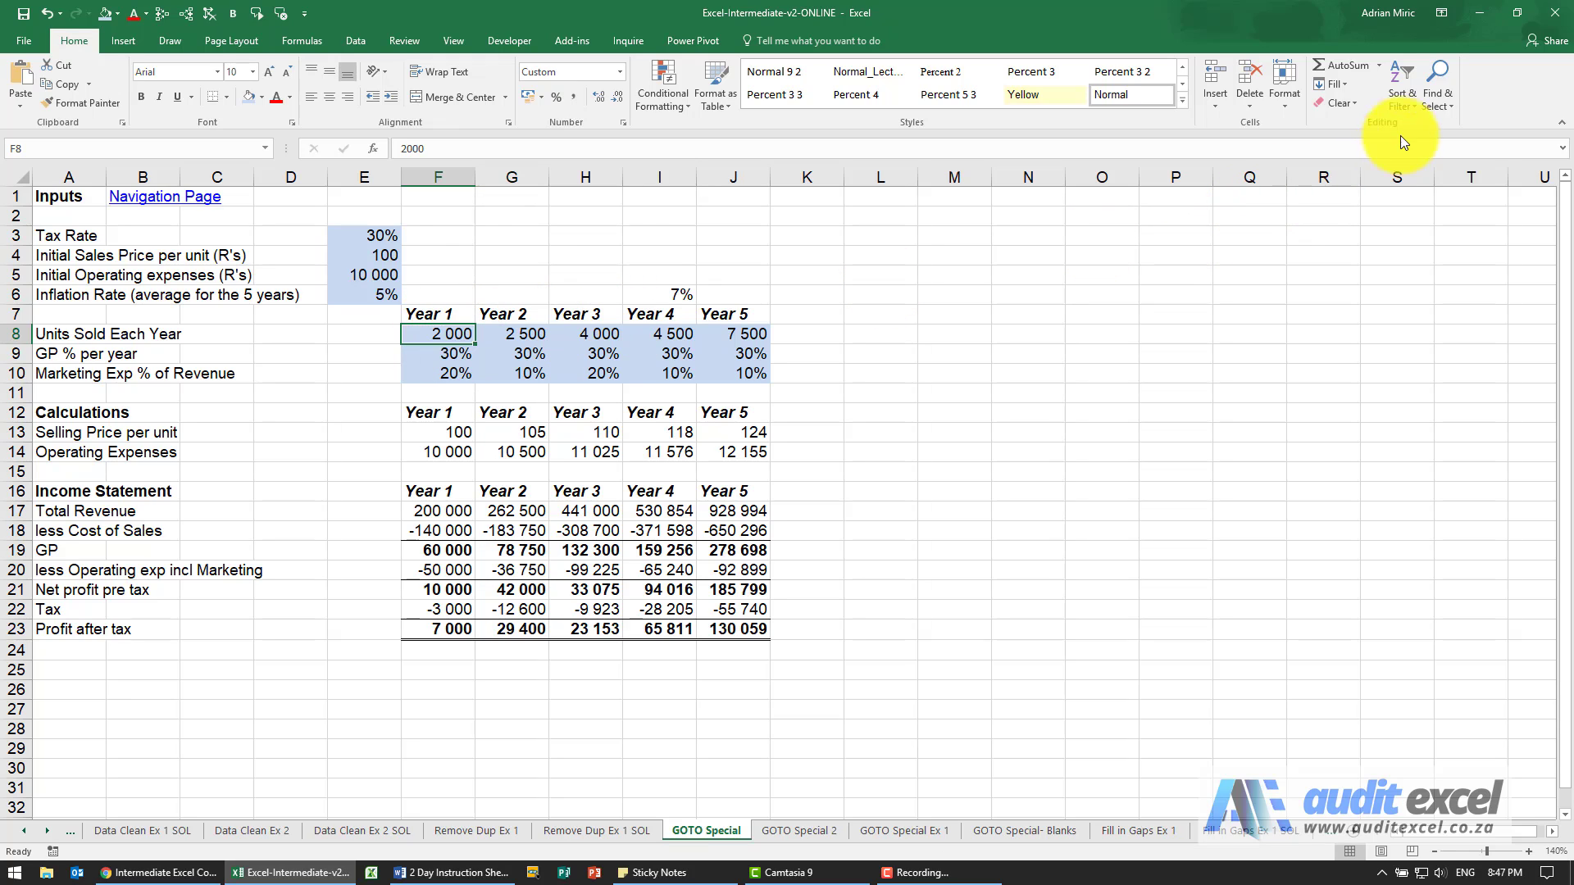
left_click(1428, 99)
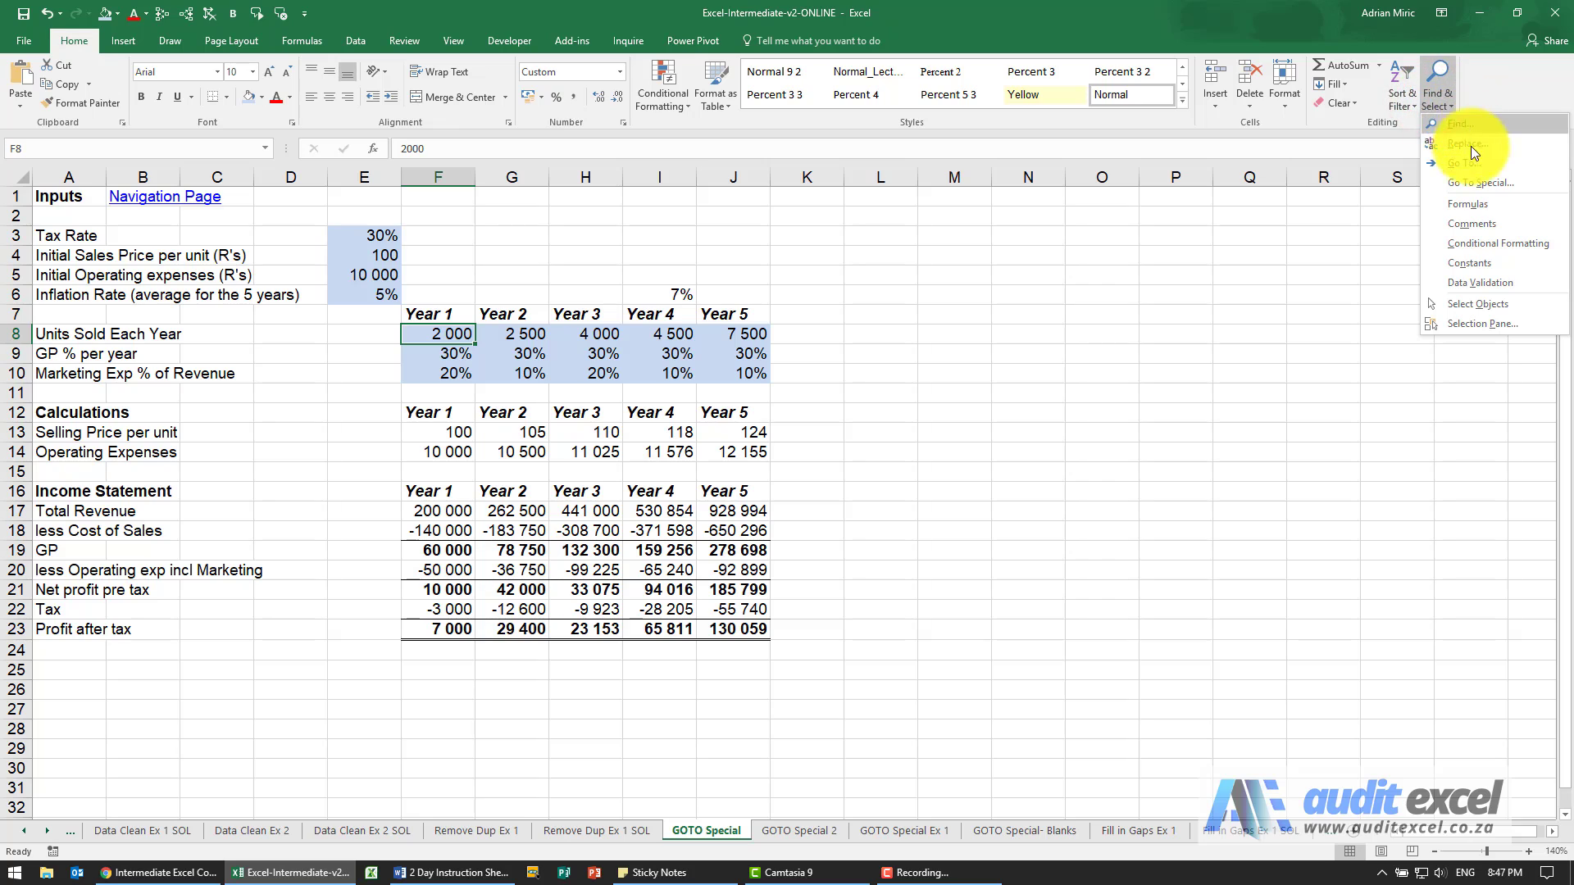
left_click(1481, 182)
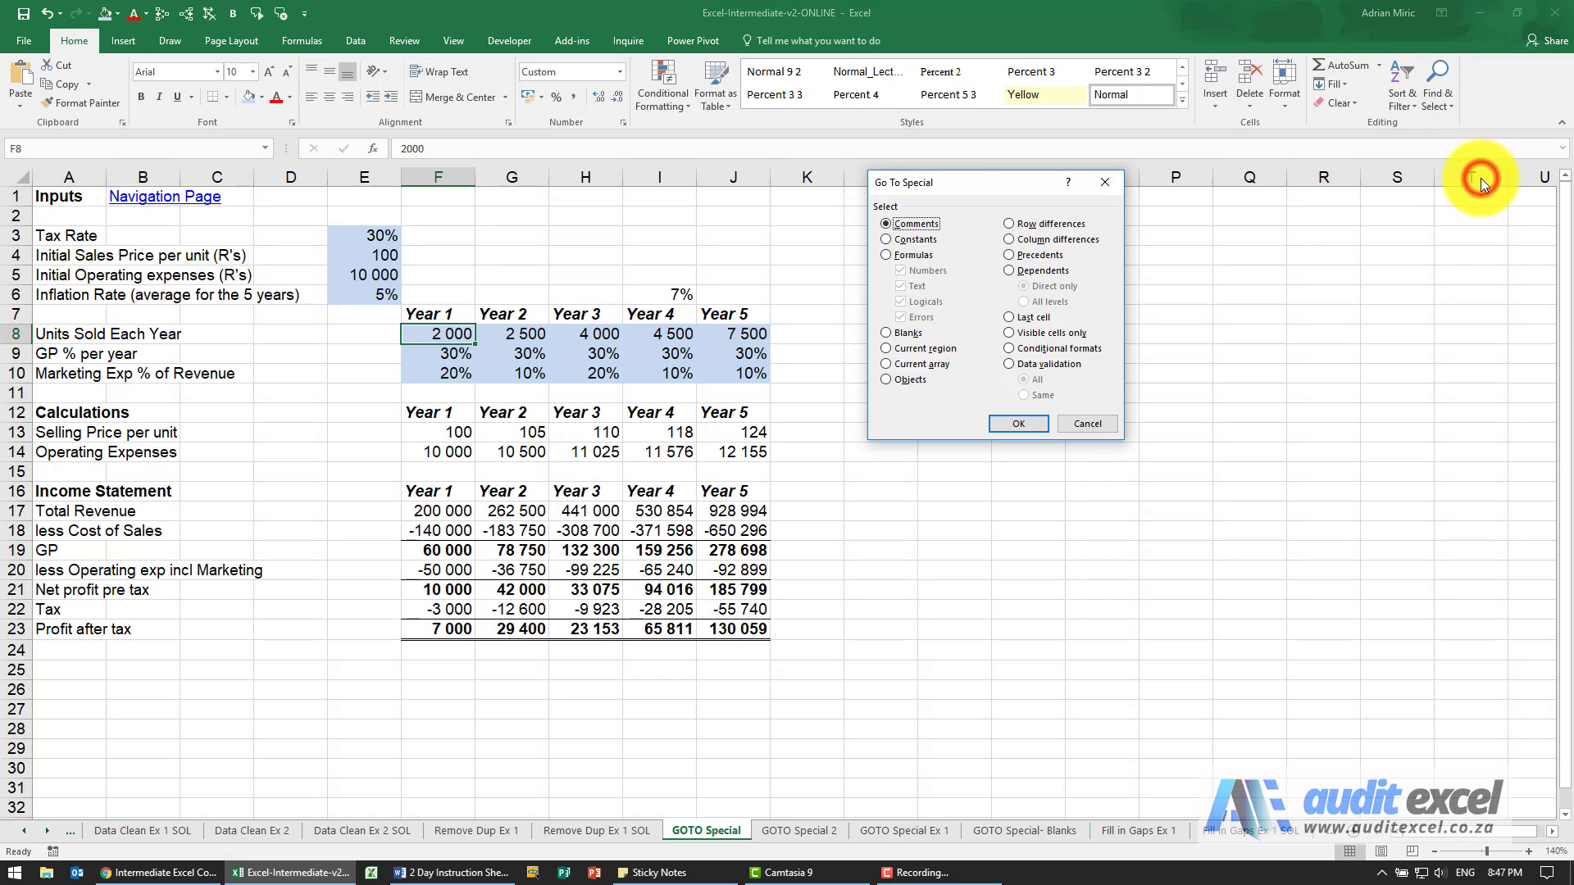
left_click(913, 254)
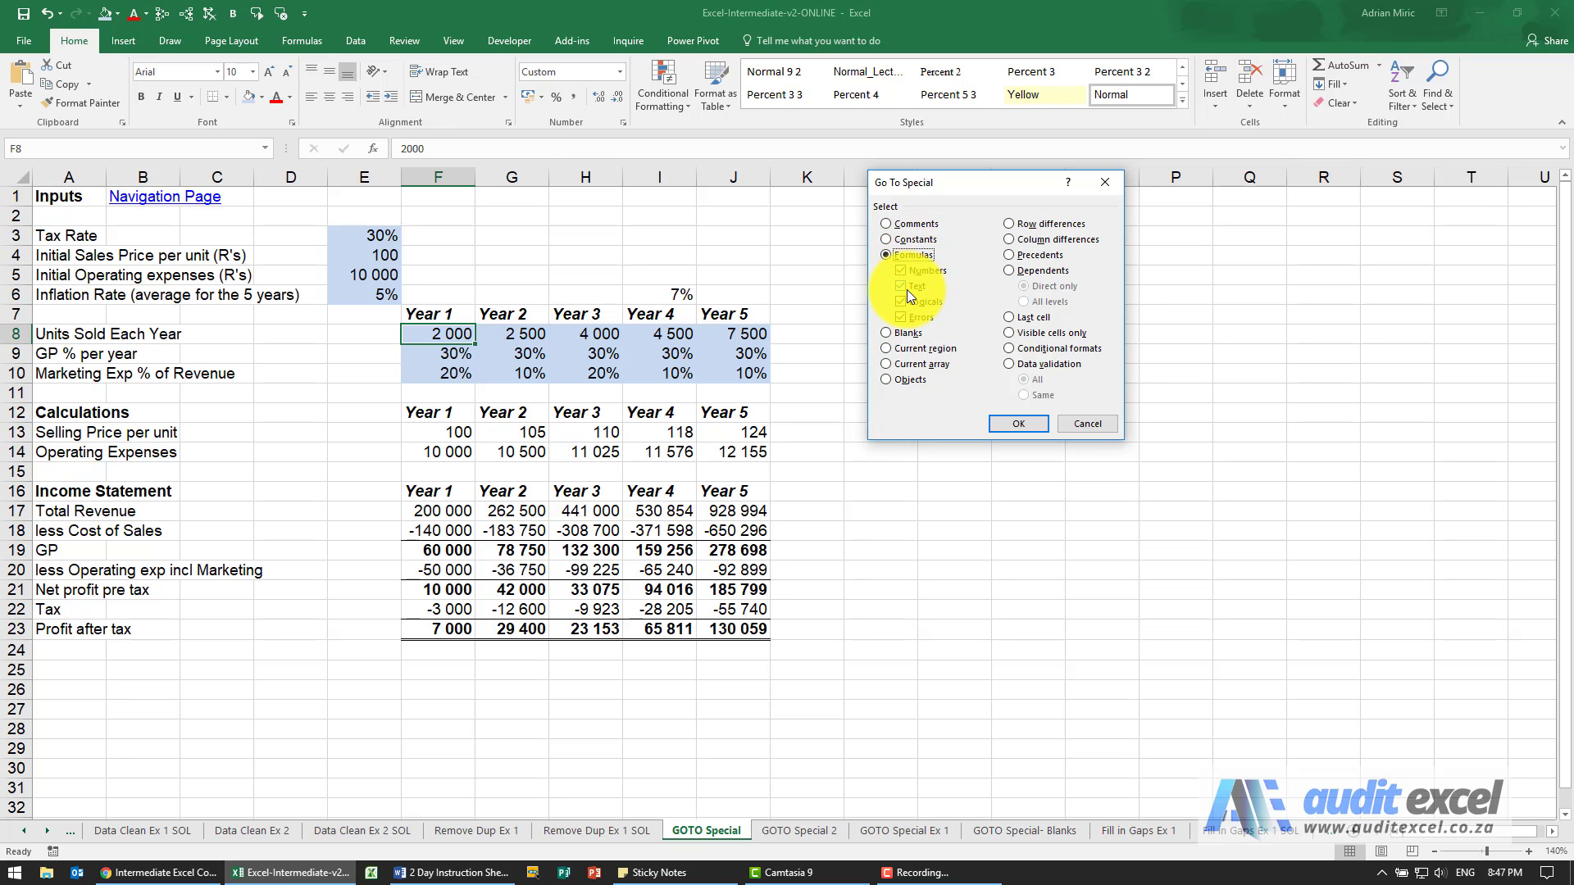
left_click(902, 287)
left_click(899, 318)
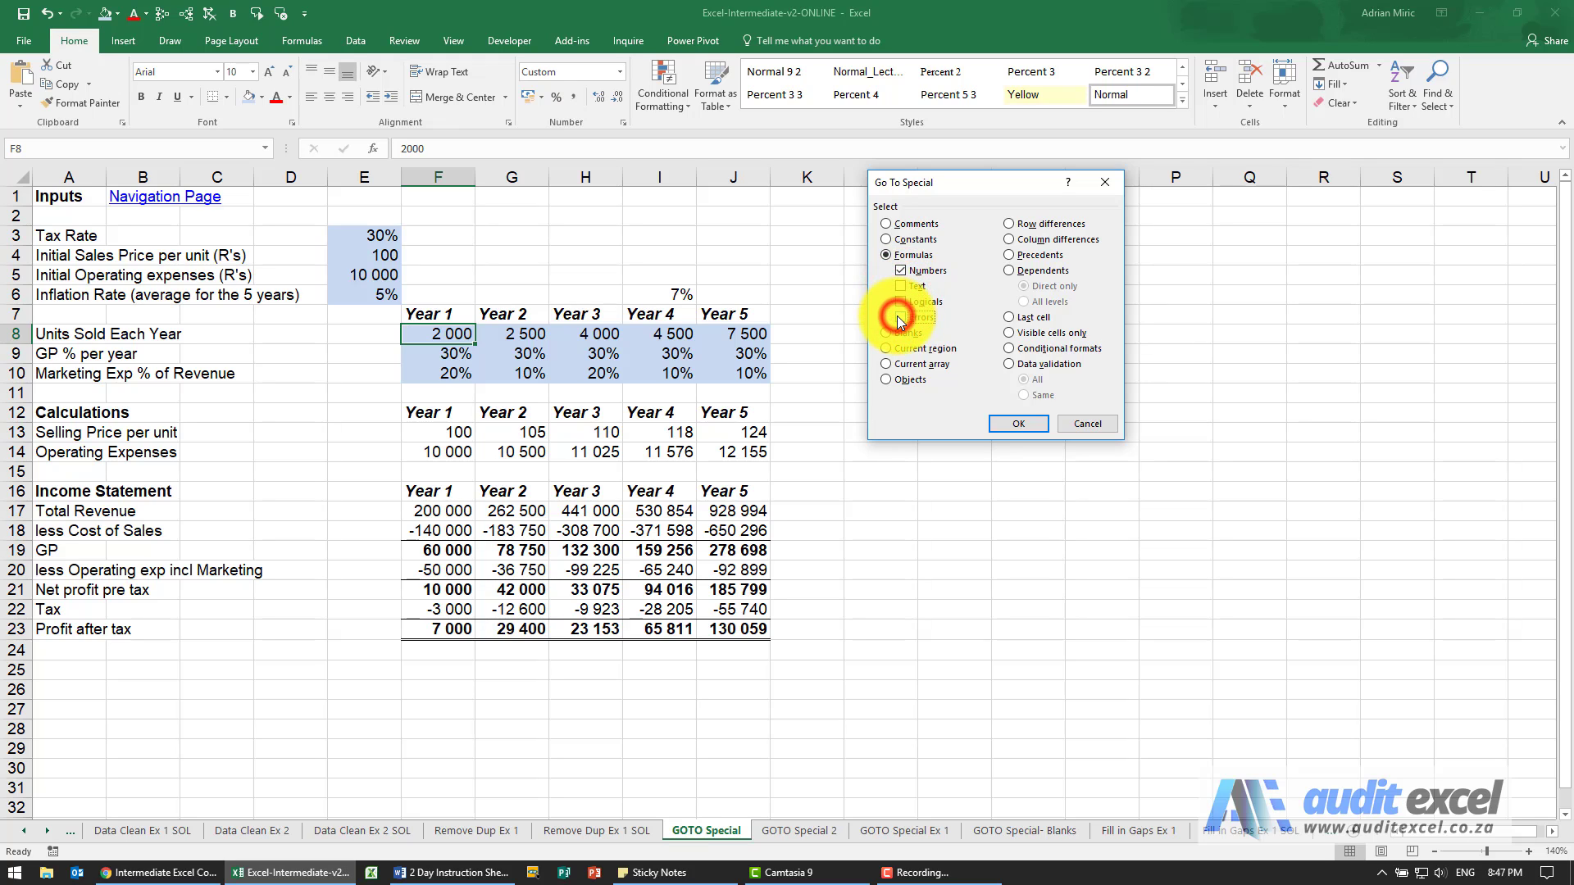
left_click(1016, 420)
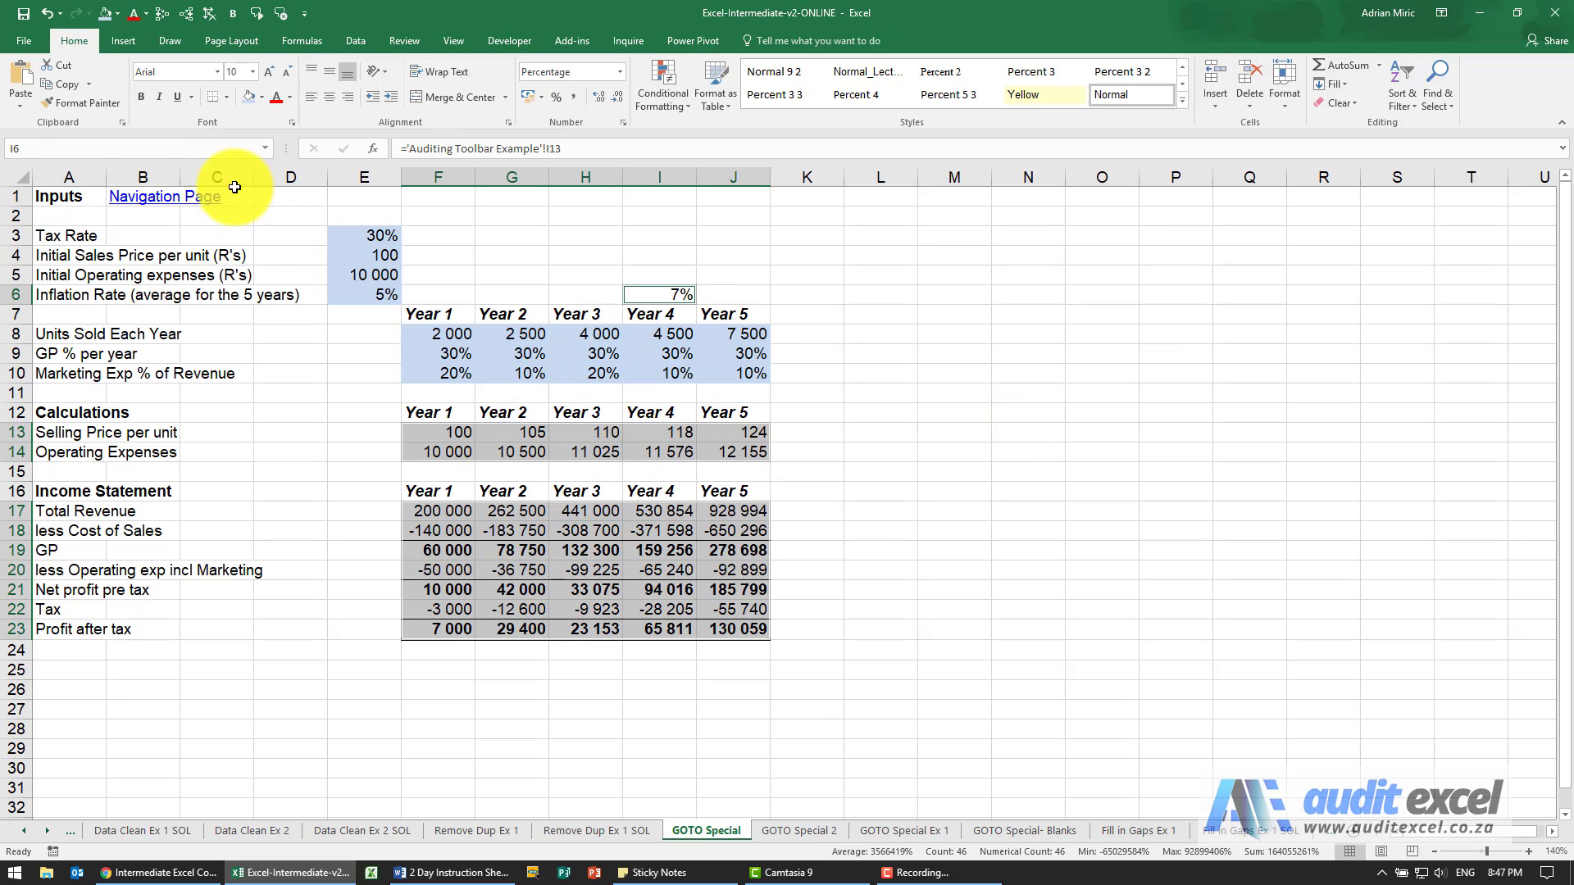
- Give the 46 formula cells I6, F13:J14 and F17:J23 a light orange fill, then deselect
left_click(259, 102)
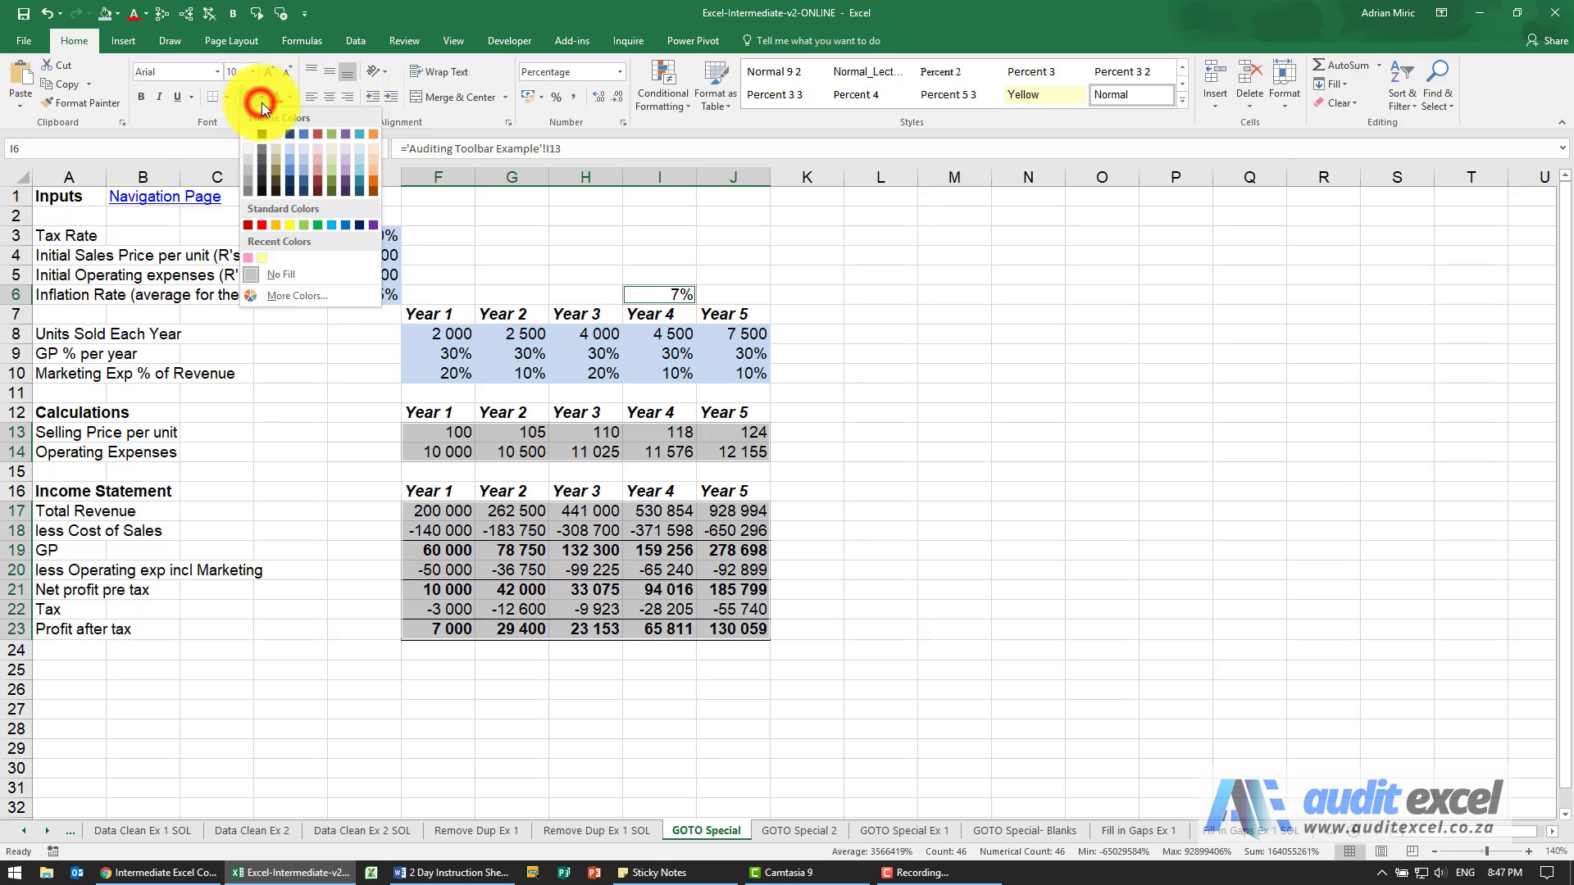
left_click(369, 150)
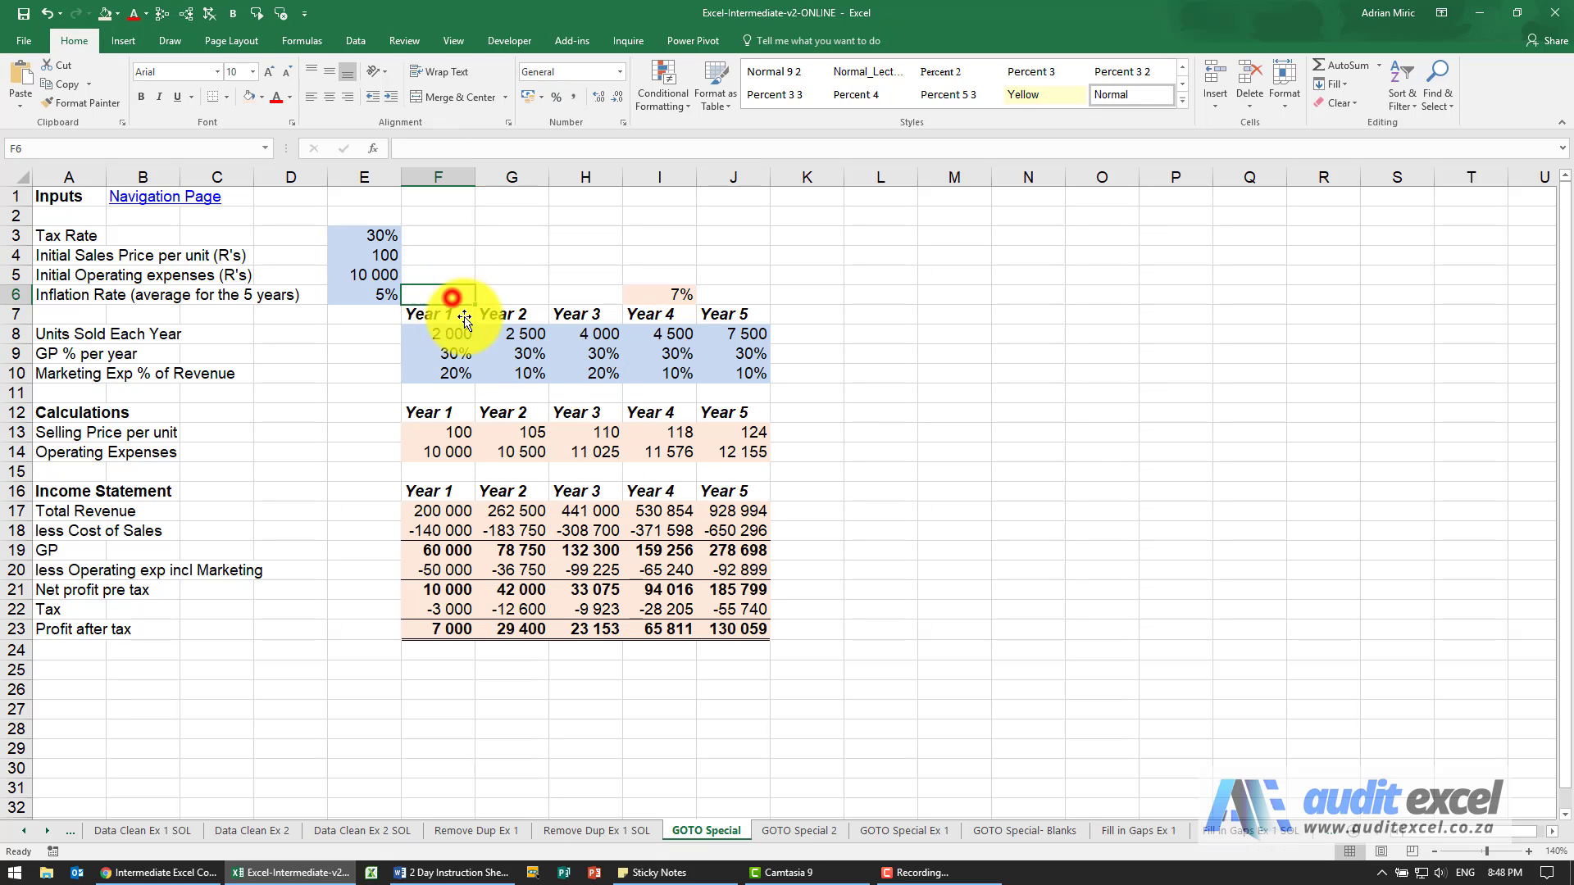
left_click(452, 297)
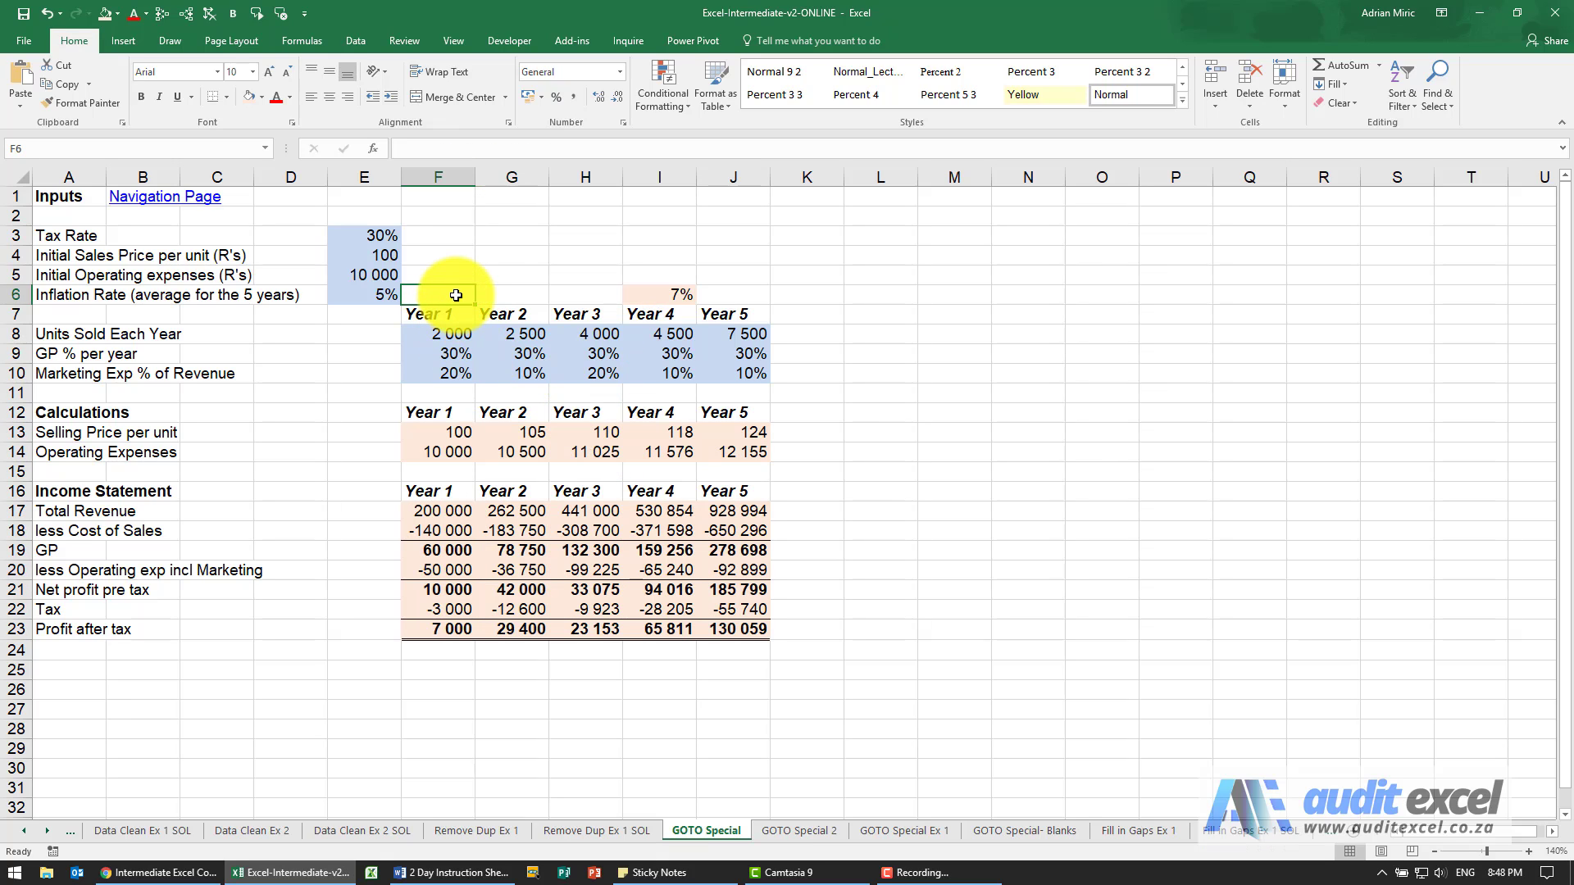